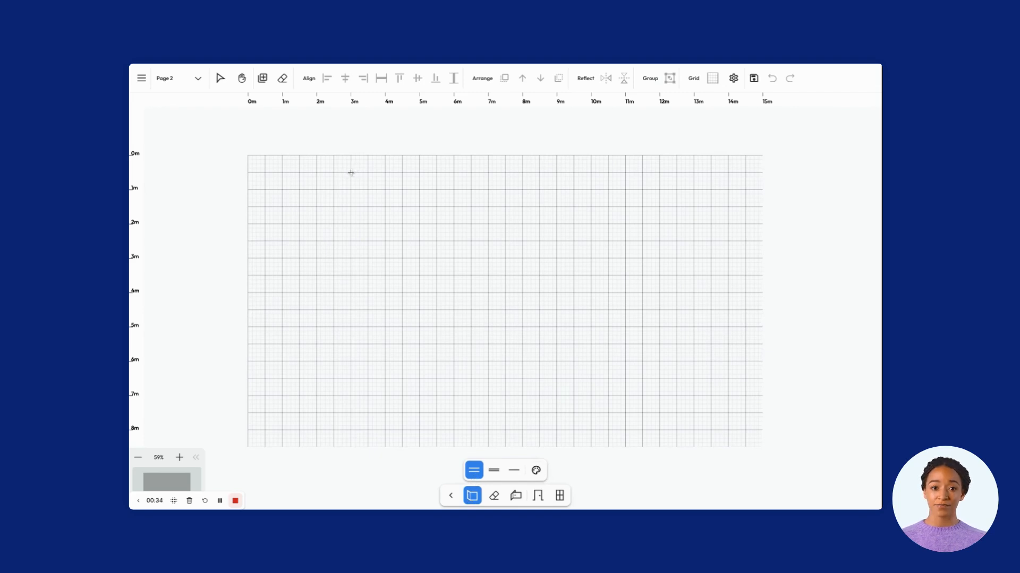
Draw thick outer walls along the plan's top and down its right side, with a rectangular bay projecting out to the 12 m mark.
{"action": "left_click_drag", "start_coordinate": [351, 173], "coordinate": [608, 173]}
{"action": "left_click", "coordinate": [607, 223]}
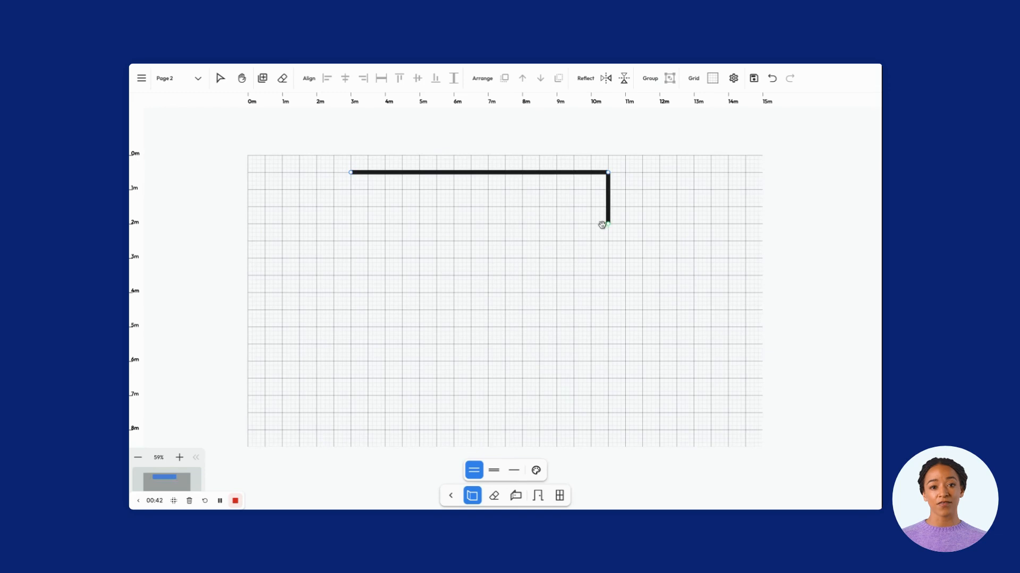
{"action": "left_click", "coordinate": [659, 224]}
{"action": "left_click", "coordinate": [659, 275]}
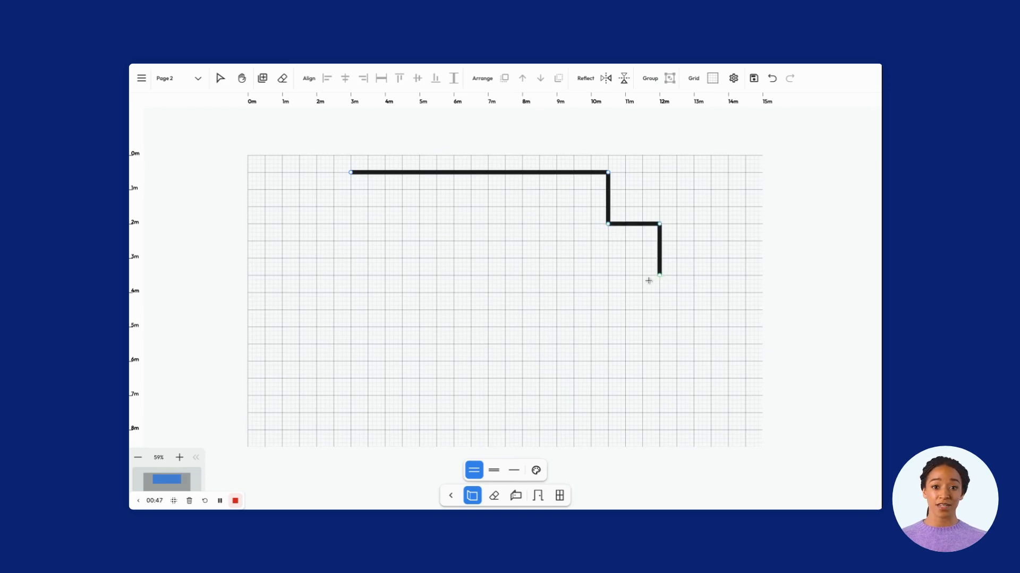
{"action": "left_click", "coordinate": [608, 276]}
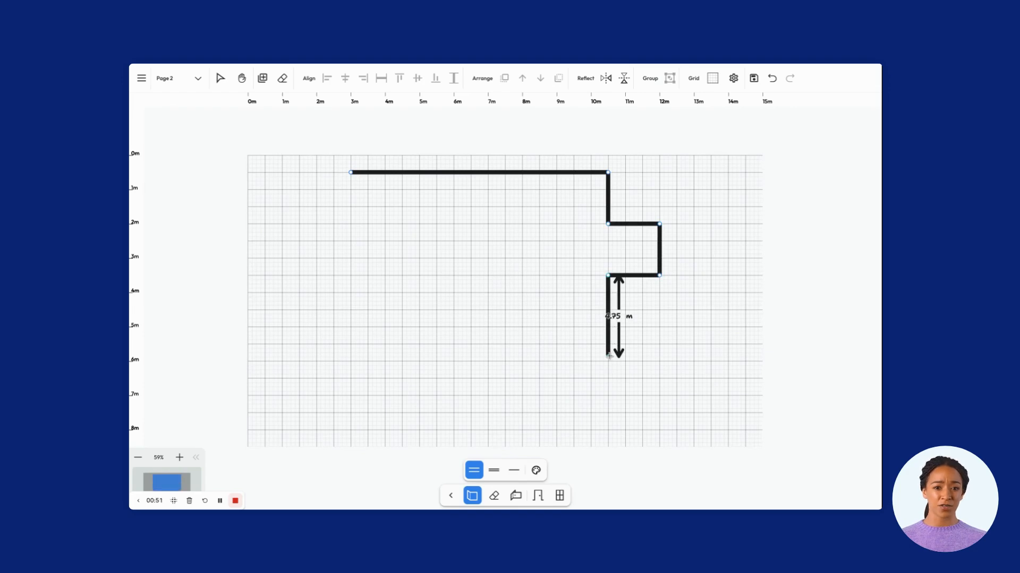
{"action": "left_click", "coordinate": [608, 379]}
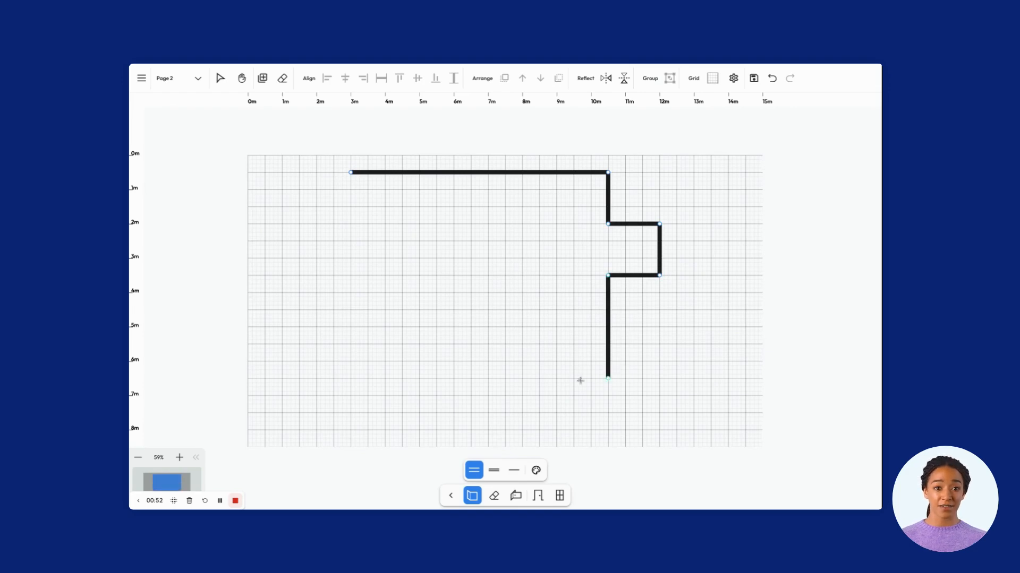
Continue the outline along the bottom with a rectangular recess between the 5 m and 7 m marks, and close it with the left wall.
{"action": "left_click", "coordinate": [488, 379]}
{"action": "left_click", "coordinate": [488, 344]}
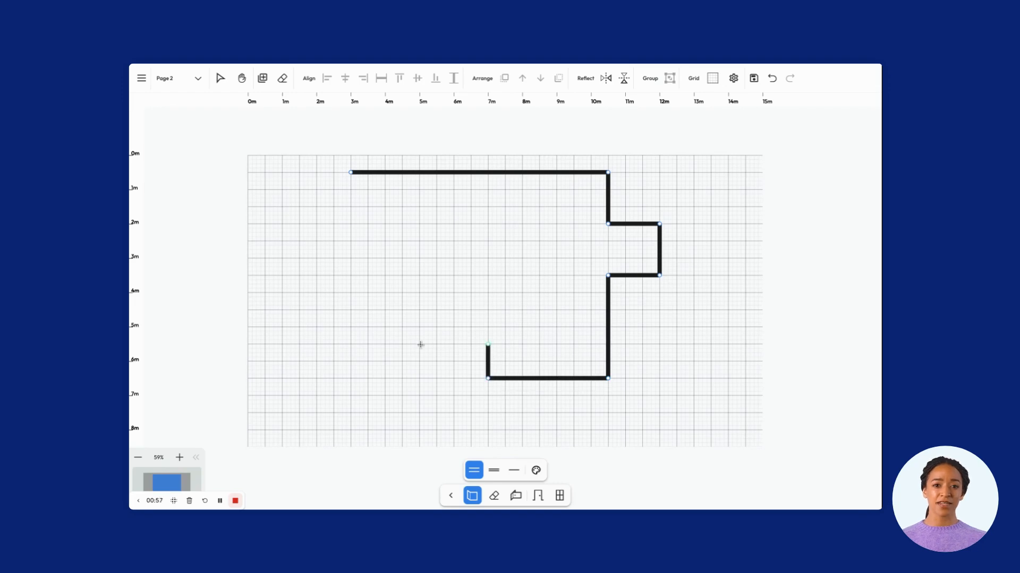
{"action": "left_click", "coordinate": [419, 344]}
{"action": "left_click", "coordinate": [419, 378]}
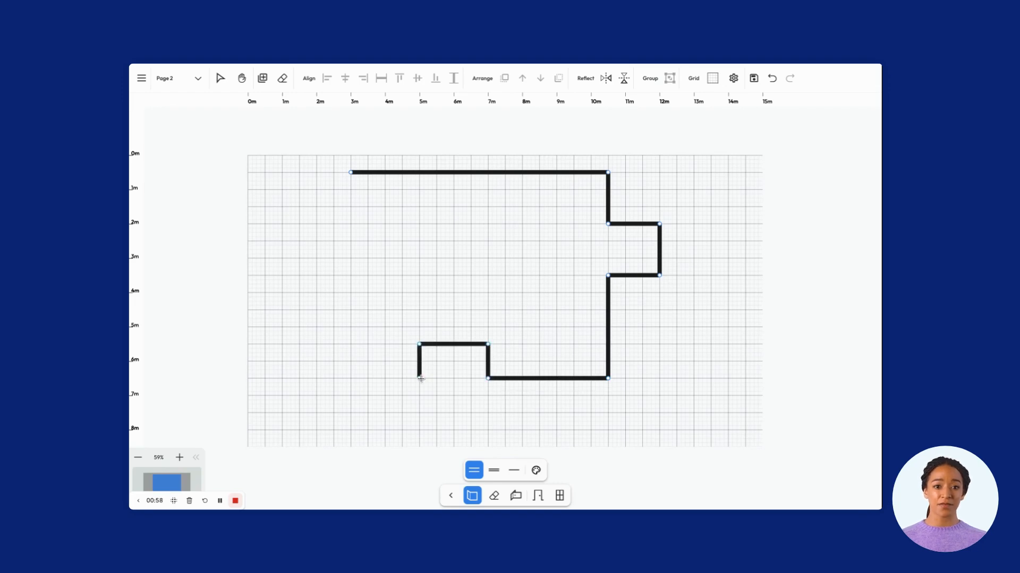
{"action": "left_click", "coordinate": [350, 379]}
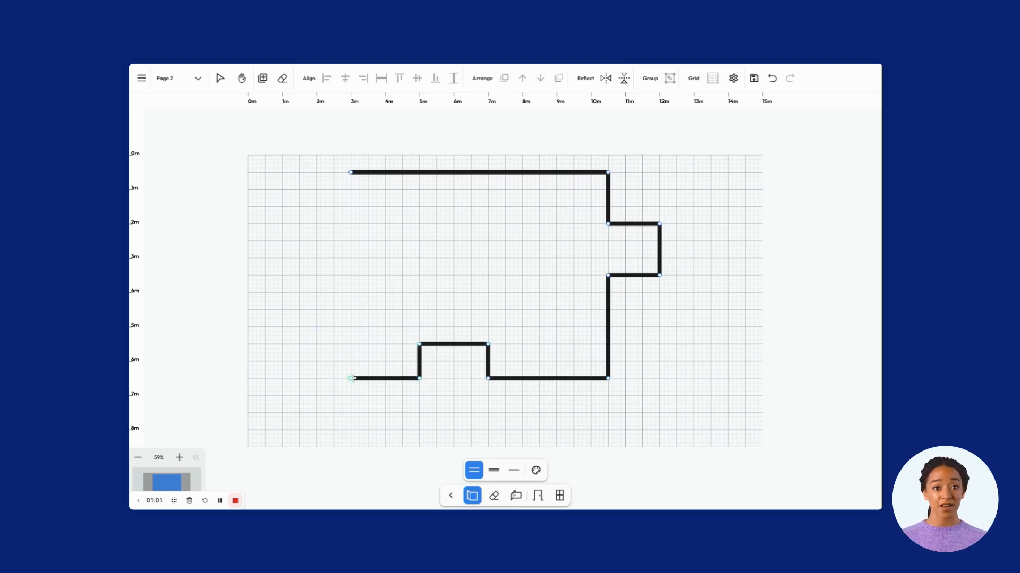
{"action": "left_click", "coordinate": [350, 172]}
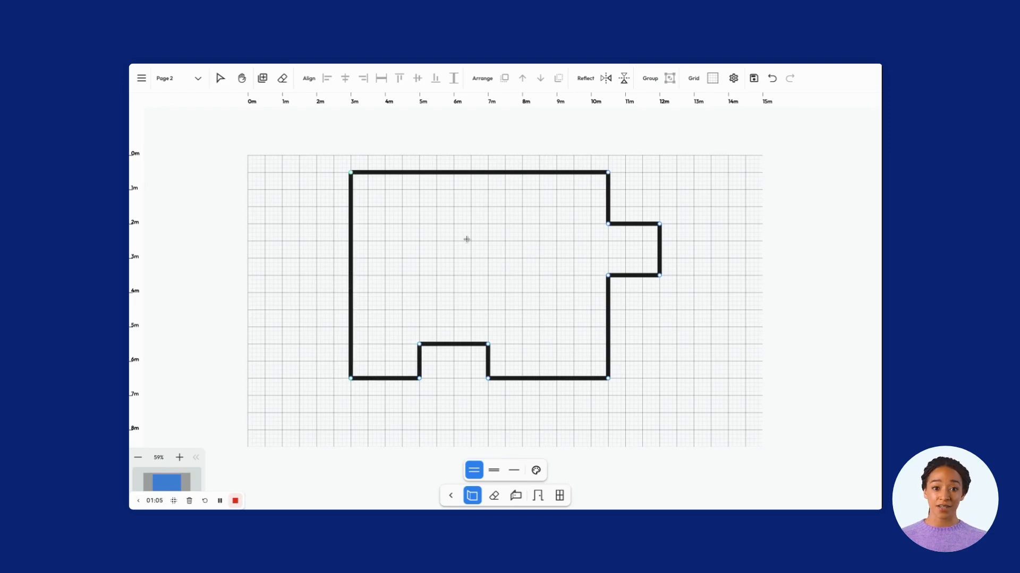
Pull the left wall's upper end down off the corner, adding a wall outward from it and an L-shaped wall from the upper-right corner.
{"action": "left_click_drag", "start_coordinate": [351, 172], "coordinate": [351, 211]}
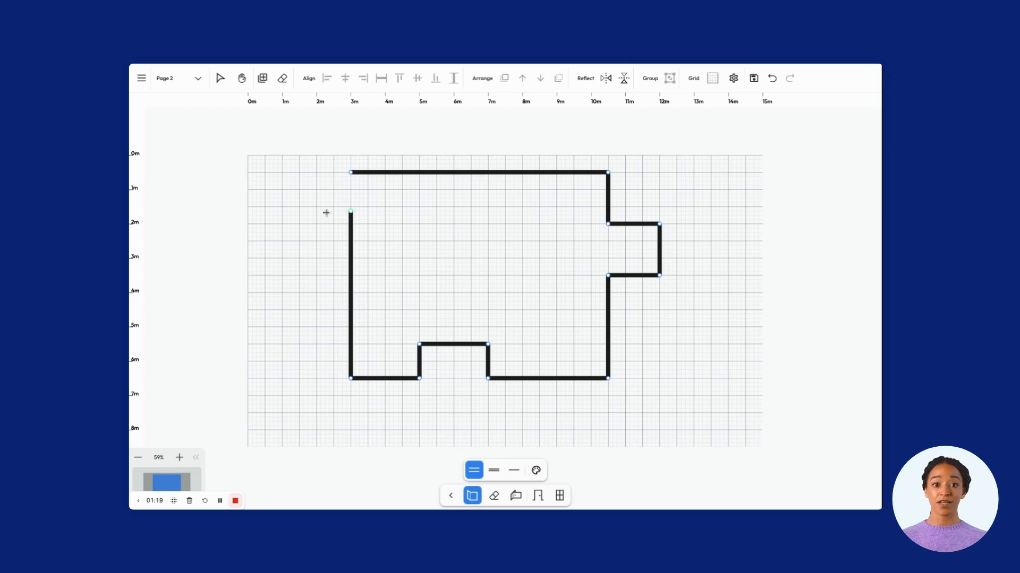
{"action": "left_click_drag", "start_coordinate": [351, 211], "coordinate": [292, 211]}
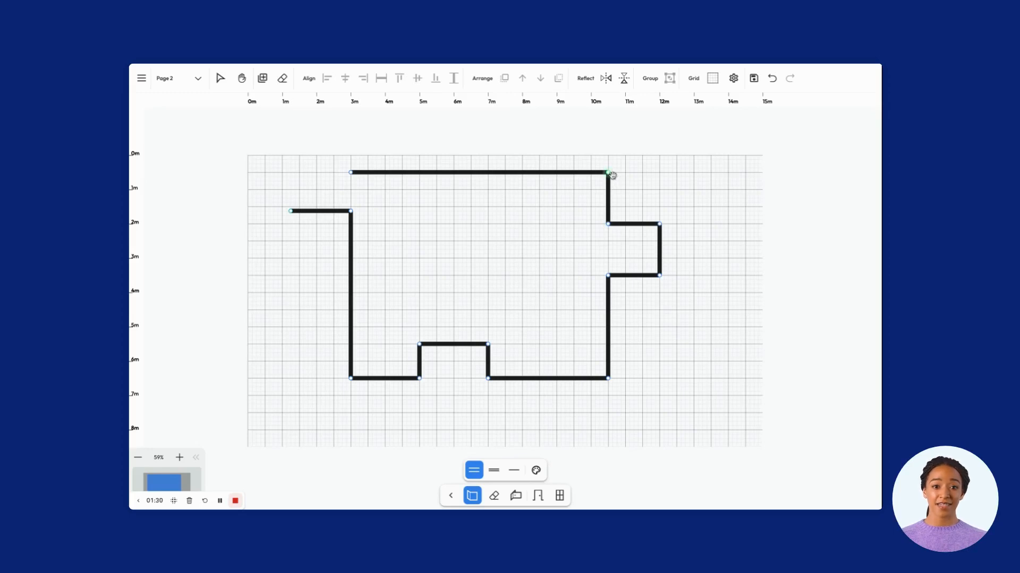
{"action": "left_click", "coordinate": [677, 172]}
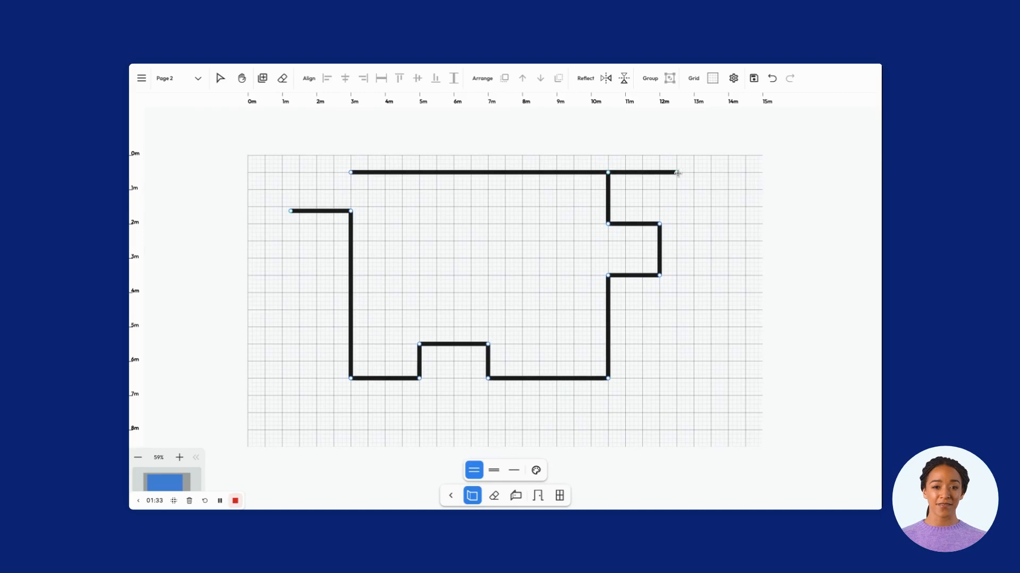
{"action": "left_click", "coordinate": [678, 224]}
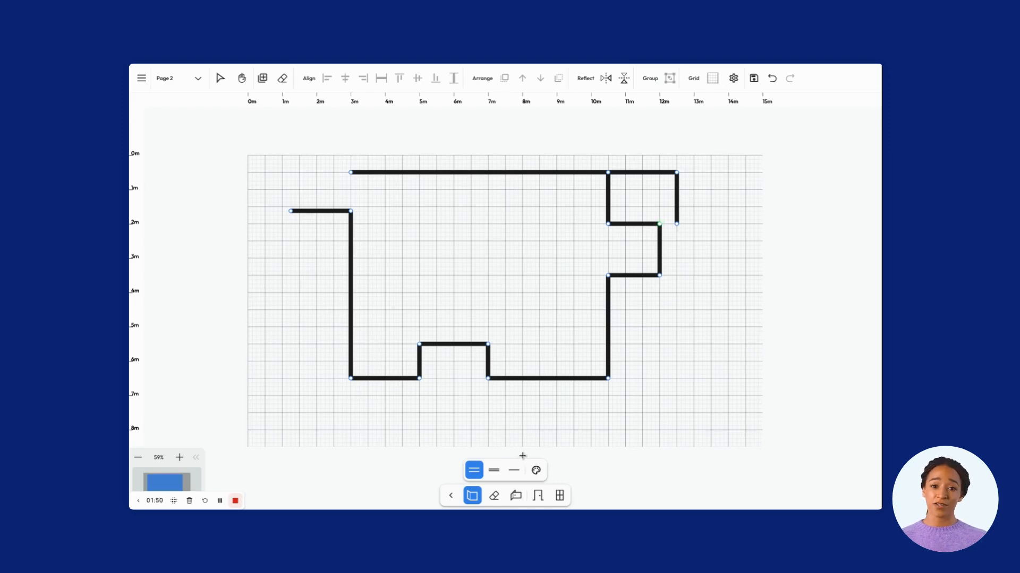
Set the bay's outer wall to medium thickness and draw medium partitions between the top wall at 5 m and the left wall.
{"action": "left_click", "coordinate": [494, 471]}
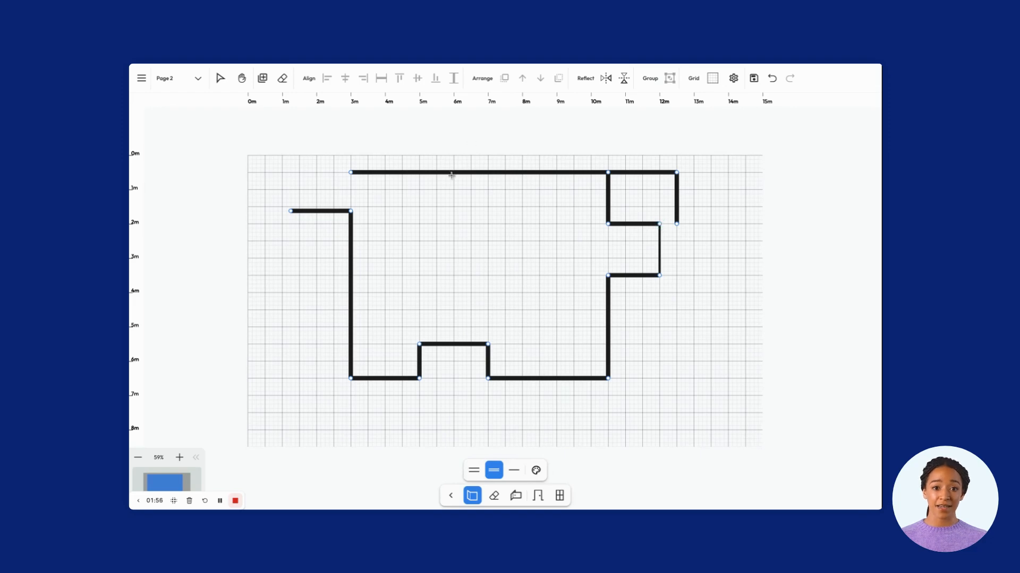
{"action": "left_click", "coordinate": [419, 173]}
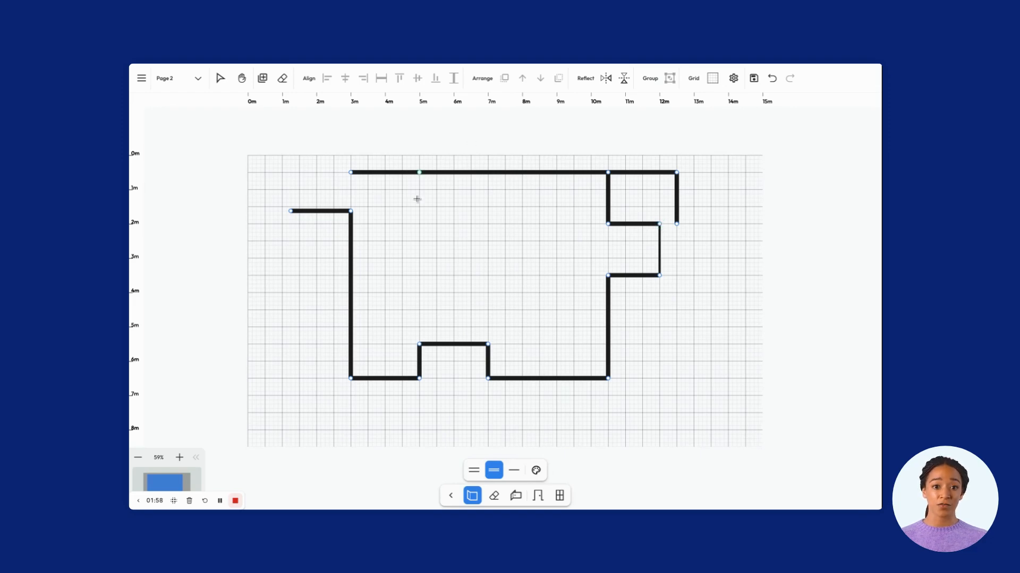
{"action": "left_click", "coordinate": [419, 241]}
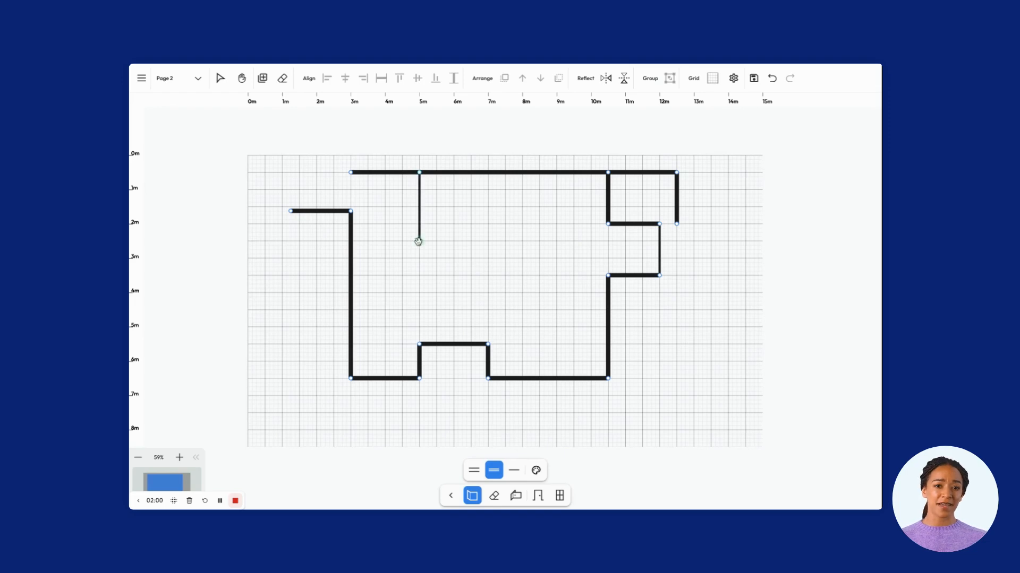
{"action": "left_click", "coordinate": [351, 242]}
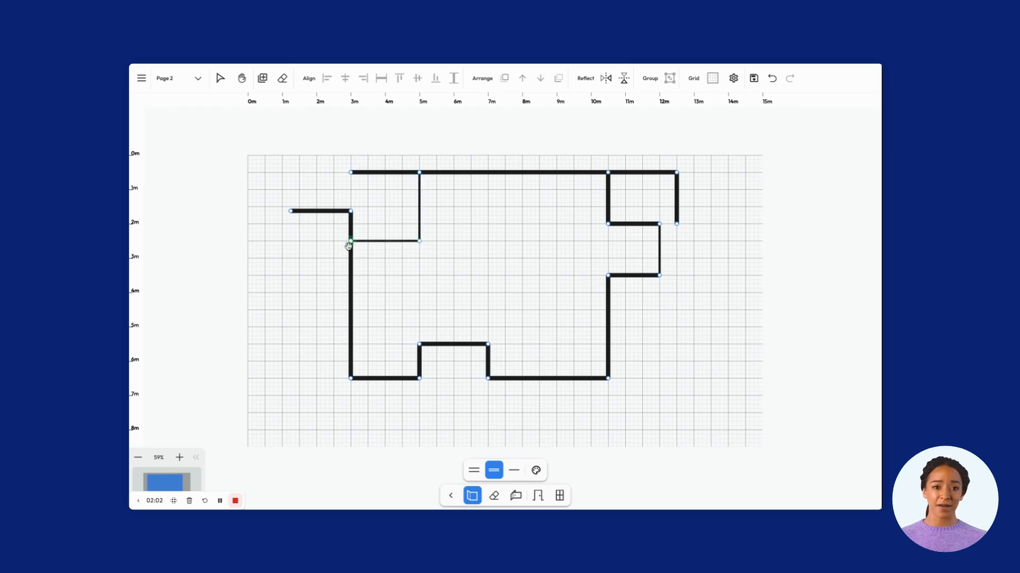
Extend the horizontal partition to the 7.5 m mark and up to the top wall, setting the vertical partition to the thinnest wall type.
{"action": "left_click", "coordinate": [420, 242]}
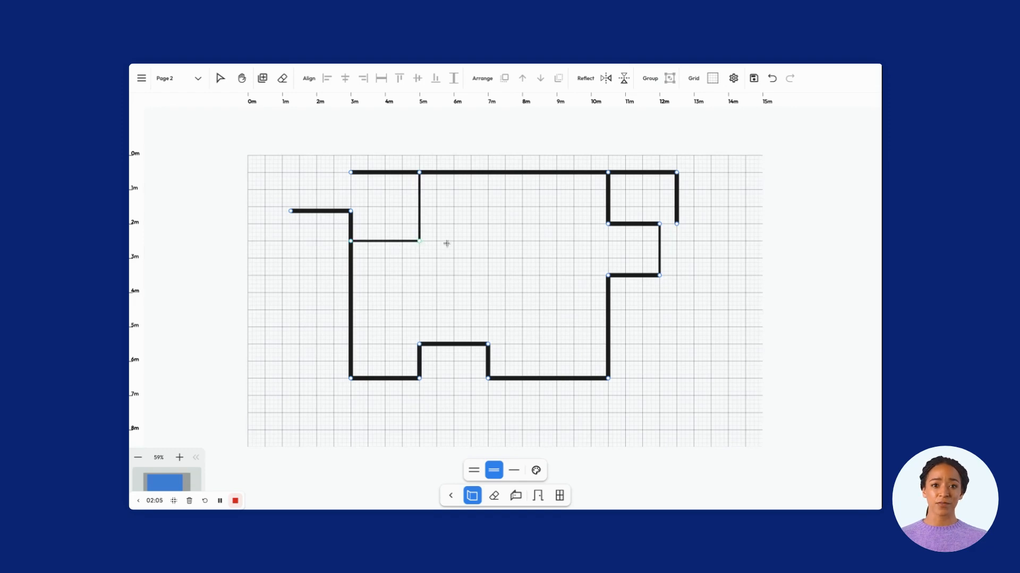
{"action": "left_click", "coordinate": [505, 242]}
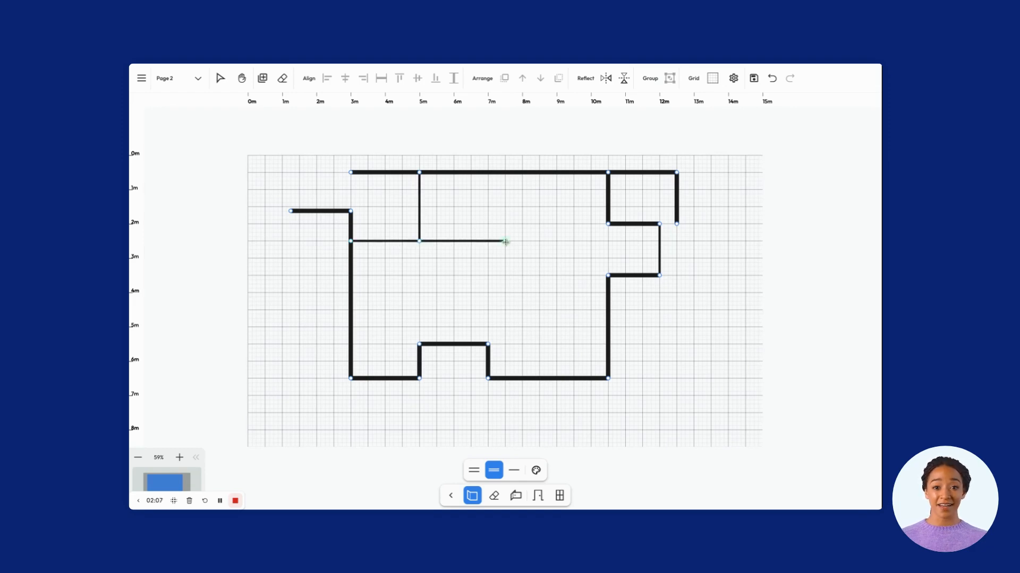
{"action": "left_click", "coordinate": [506, 173]}
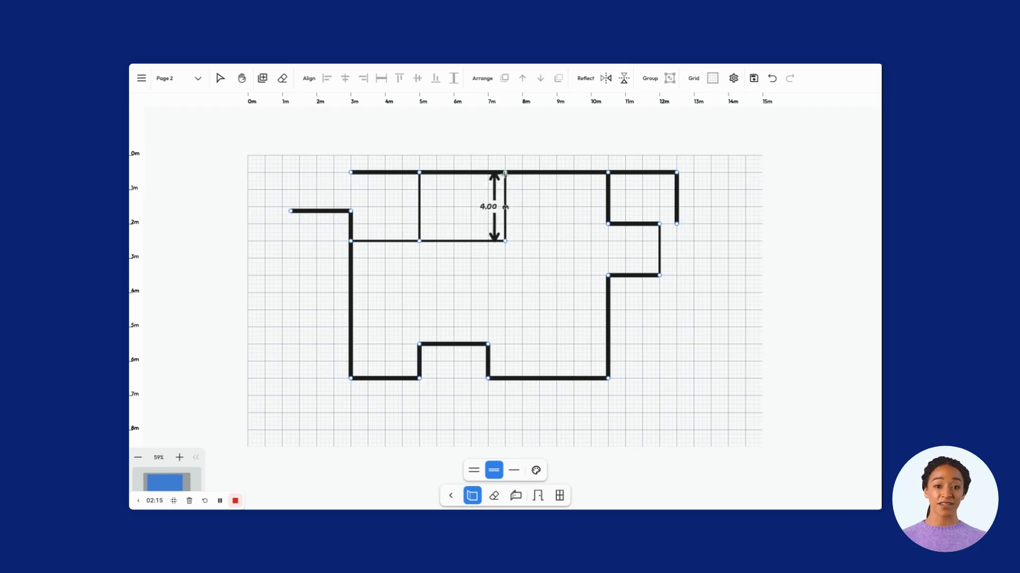
{"action": "mouse_move", "coordinate": [507, 243]}
{"action": "left_mouse_down"}
{"action": "mouse_move", "coordinate": [526, 246]}
{"action": "mouse_move", "coordinate": [499, 233]}
{"action": "mouse_move", "coordinate": [505, 242]}
{"action": "left_mouse_up"}
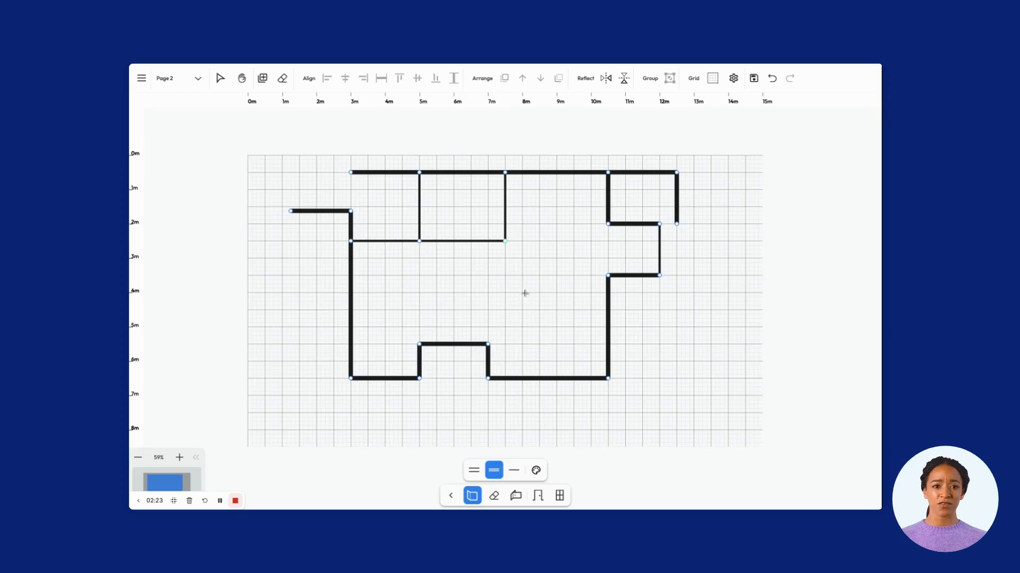
{"action": "left_click", "coordinate": [514, 470]}
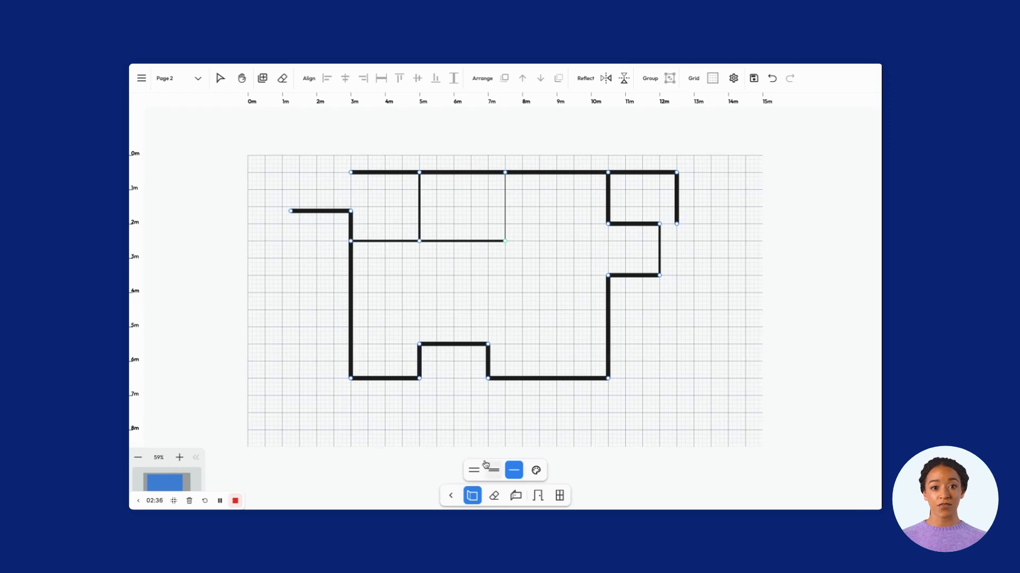
Place one door in the bottom wall's right section and another in the right wall below the bay.
{"action": "left_click", "coordinate": [538, 496]}
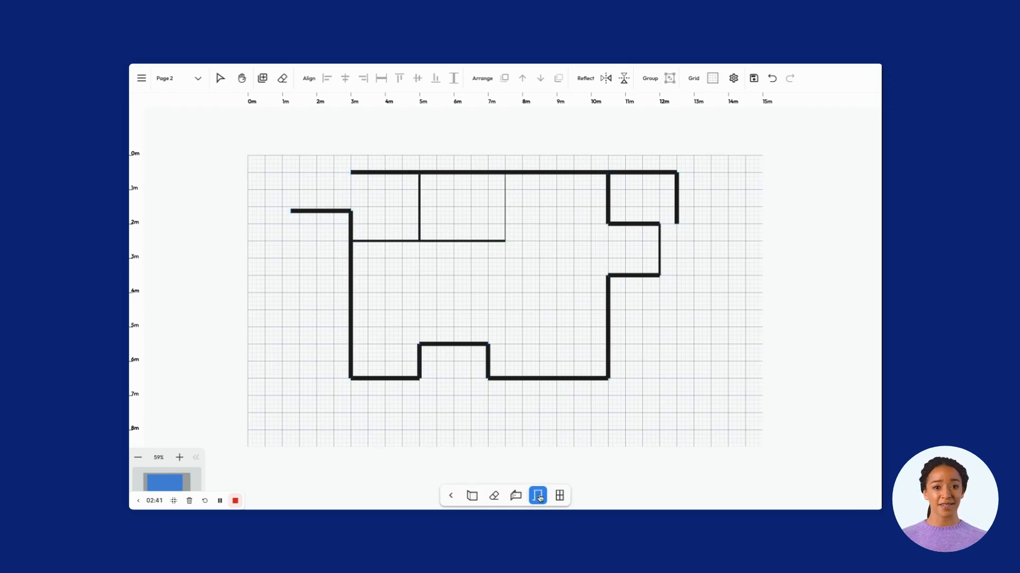
{"action": "left_click", "coordinate": [547, 378]}
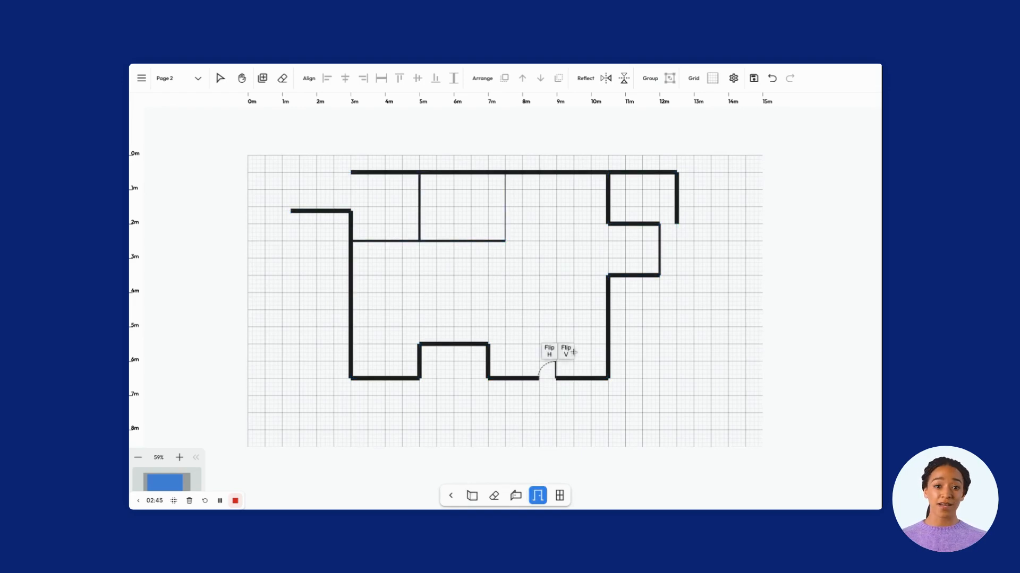
{"action": "left_click", "coordinate": [609, 321]}
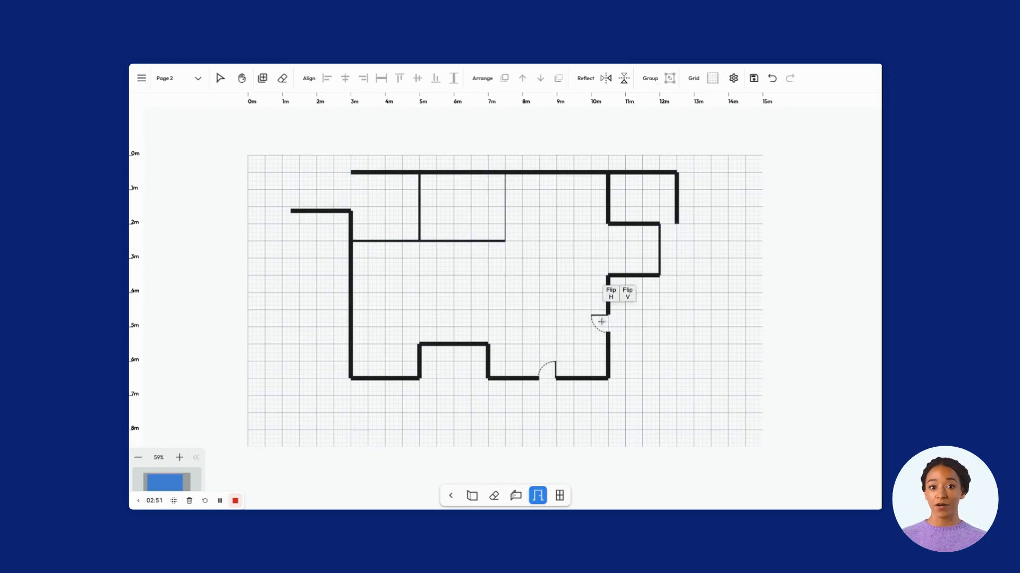
Try out the horizontal and vertical flips on the door in the right wall, twice each.
{"action": "left_click", "coordinate": [612, 296]}
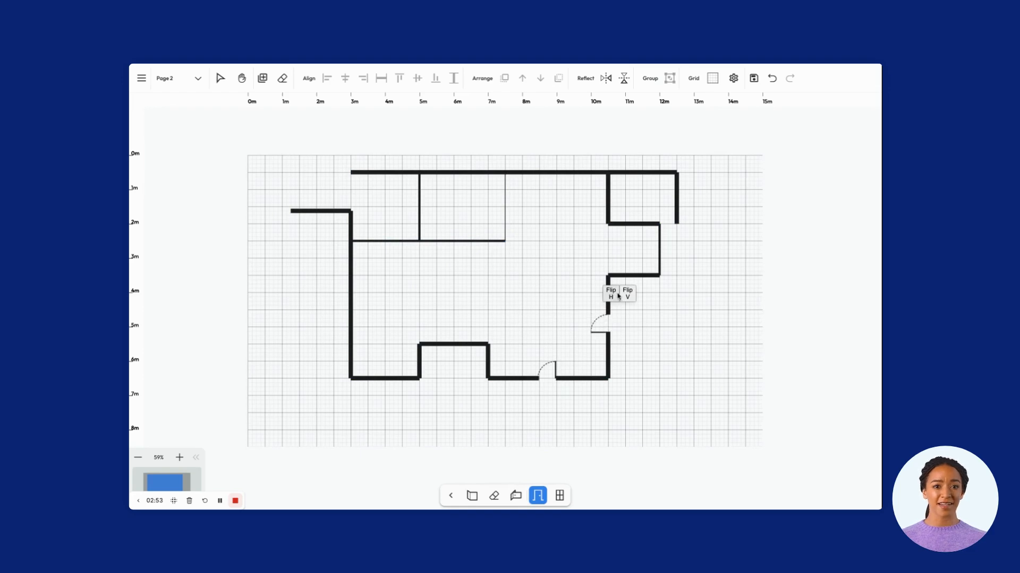
{"action": "left_click", "coordinate": [627, 295]}
{"action": "left_click", "coordinate": [611, 296]}
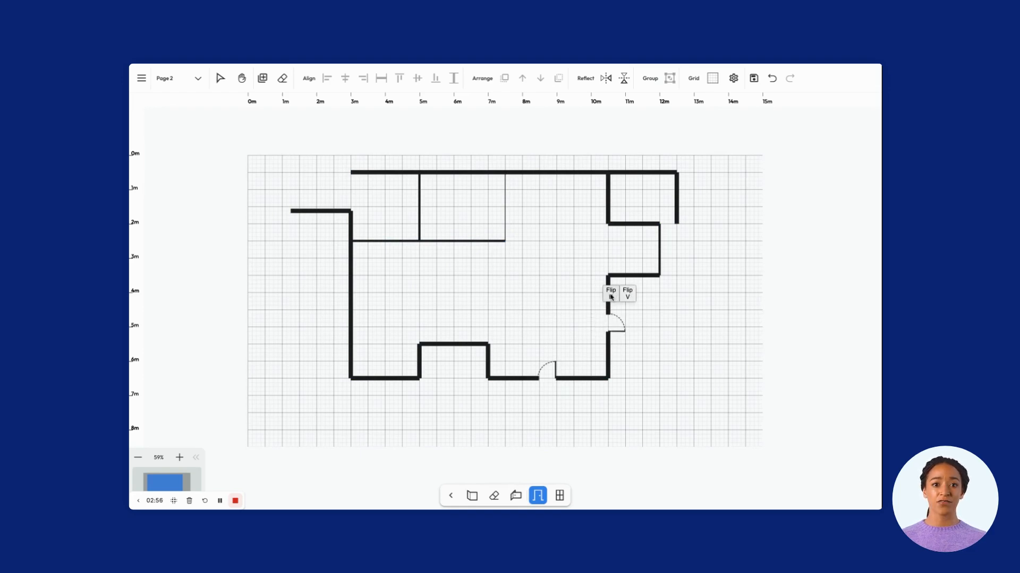
{"action": "left_click", "coordinate": [628, 296]}
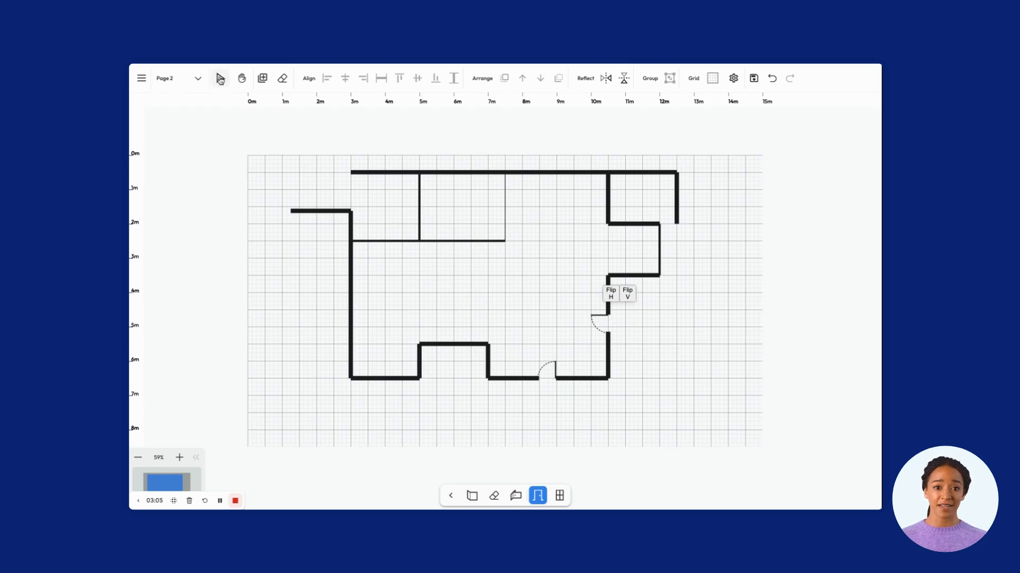
Try to resize the bottom-wall door from its corner handle, and select the door in the right wall.
{"action": "left_click", "coordinate": [221, 79]}
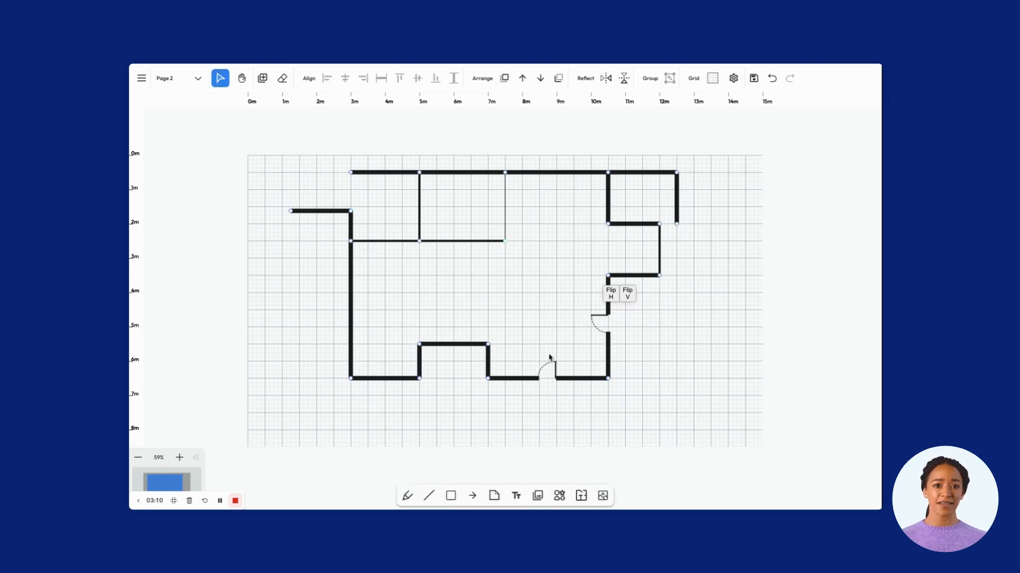
{"action": "left_click", "coordinate": [551, 374]}
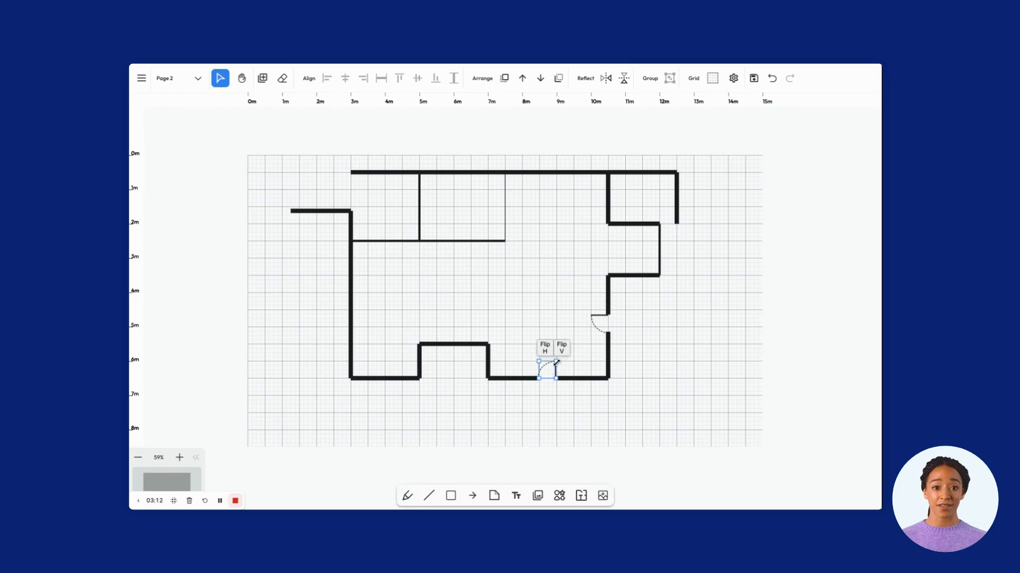
{"action": "mouse_move", "coordinate": [556, 362]}
{"action": "left_mouse_down"}
{"action": "mouse_move", "coordinate": [568, 350]}
{"action": "mouse_move", "coordinate": [543, 372]}
{"action": "left_mouse_up"}
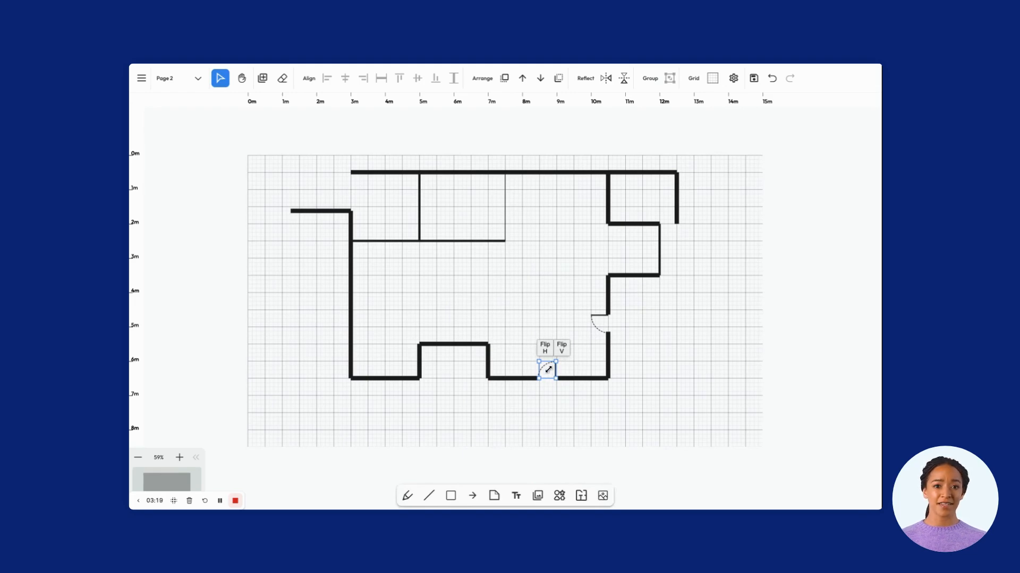
{"action": "left_click", "coordinate": [602, 324]}
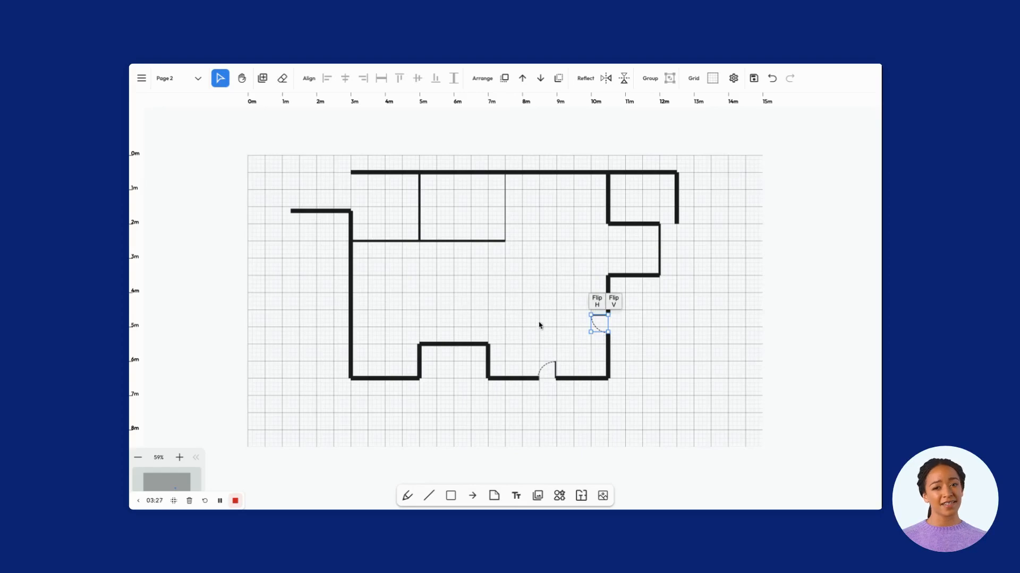
Add one window to the bottom wall's left section and two windows to the left wall below the partition.
{"action": "left_click", "coordinate": [581, 496]}
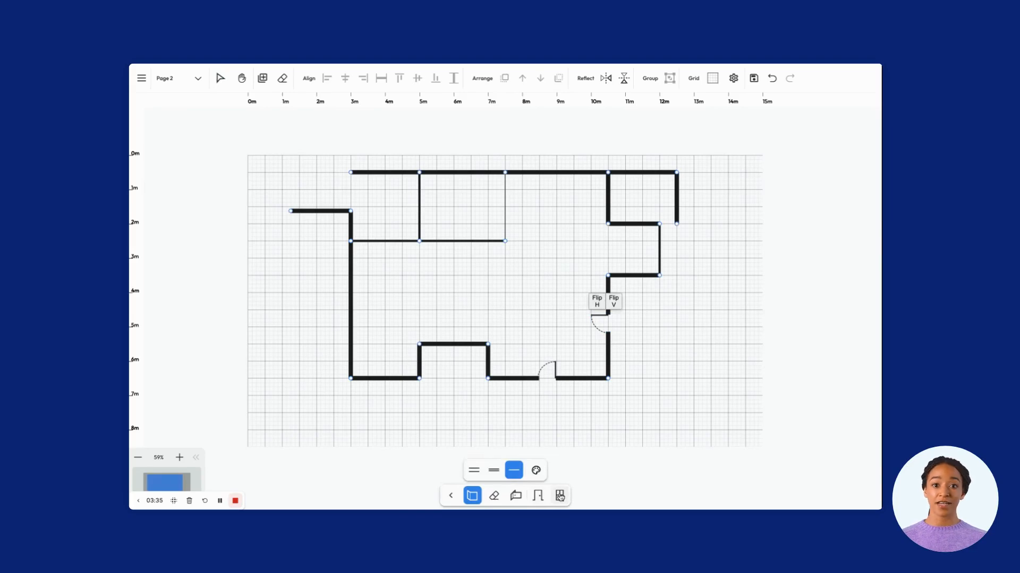
{"action": "left_click", "coordinate": [560, 496]}
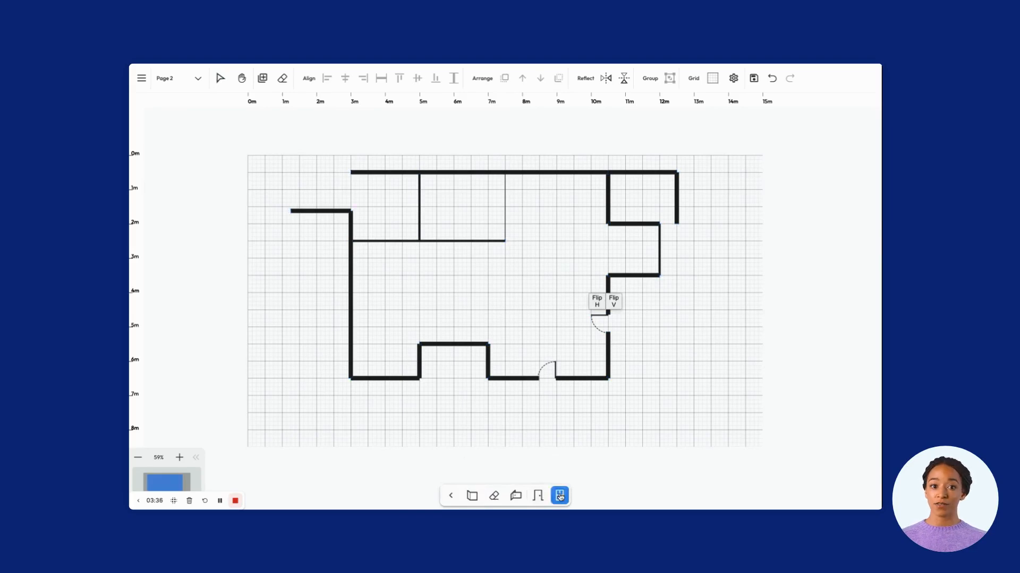
{"action": "left_click", "coordinate": [377, 379]}
{"action": "left_click", "coordinate": [350, 319]}
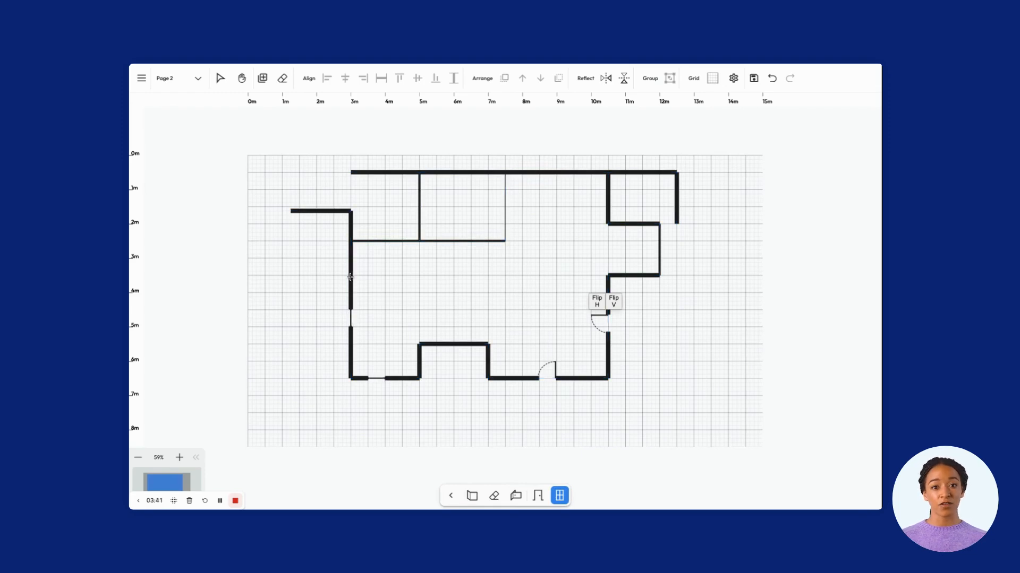
{"action": "left_click", "coordinate": [219, 79]}
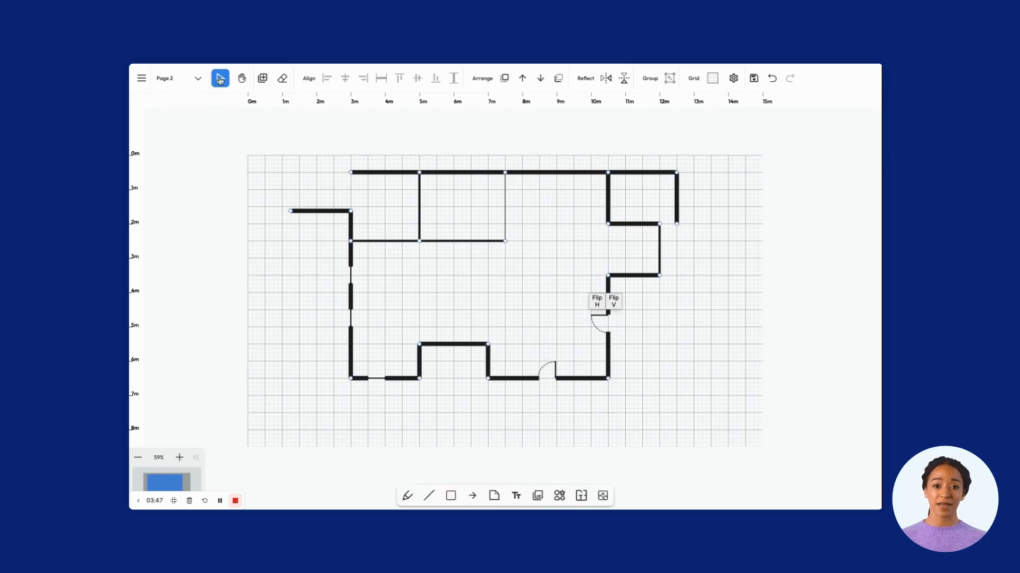
Enlarge both windows in the left wall, the lower one to about 0.75 m and the upper one to about 0.8 m.
{"action": "left_click", "coordinate": [351, 321]}
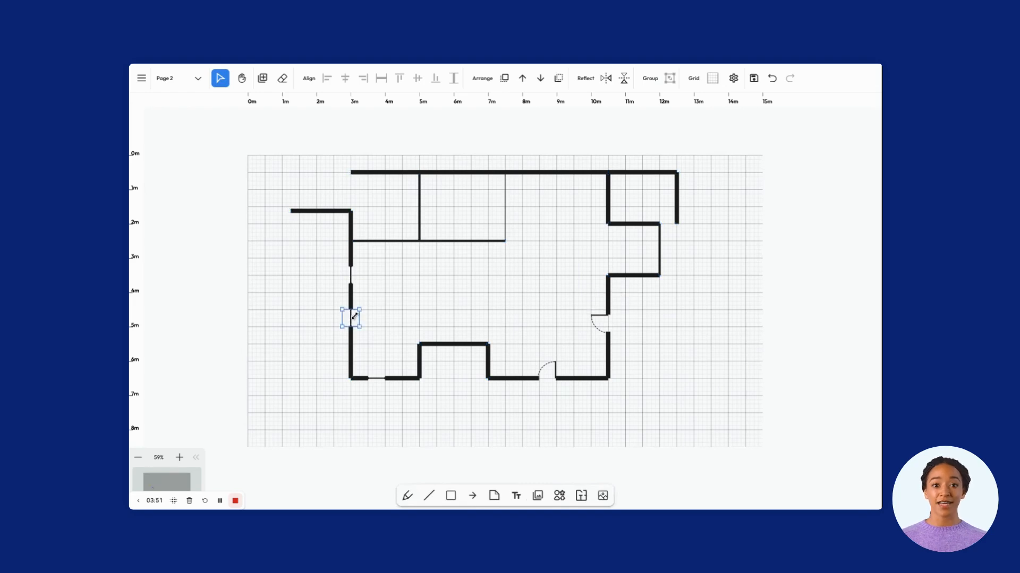
{"action": "mouse_move", "coordinate": [353, 318]}
{"action": "left_mouse_down"}
{"action": "mouse_move", "coordinate": [353, 347]}
{"action": "mouse_move", "coordinate": [376, 343]}
{"action": "mouse_move", "coordinate": [364, 331]}
{"action": "left_mouse_up"}
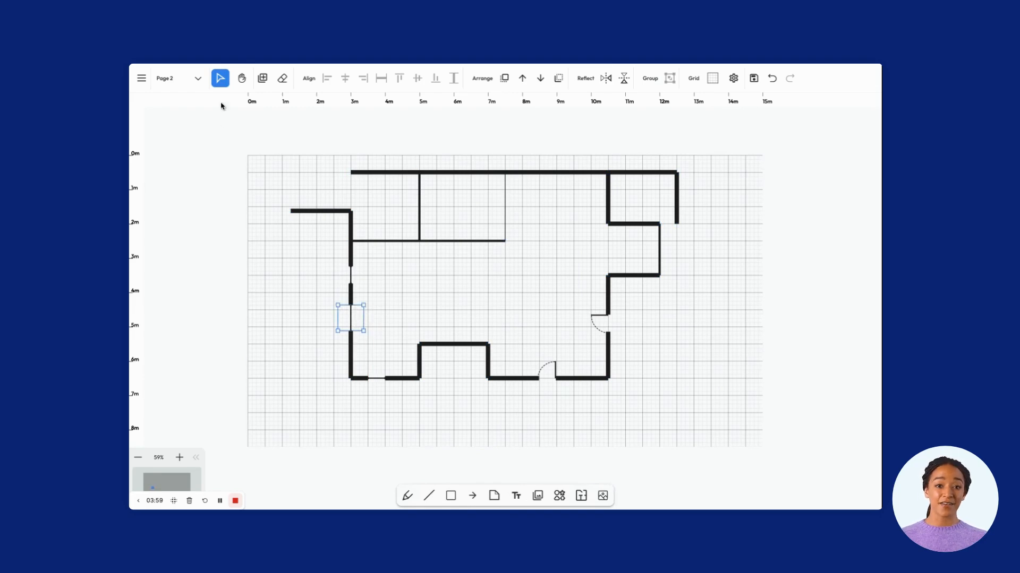
{"action": "left_click", "coordinate": [352, 277]}
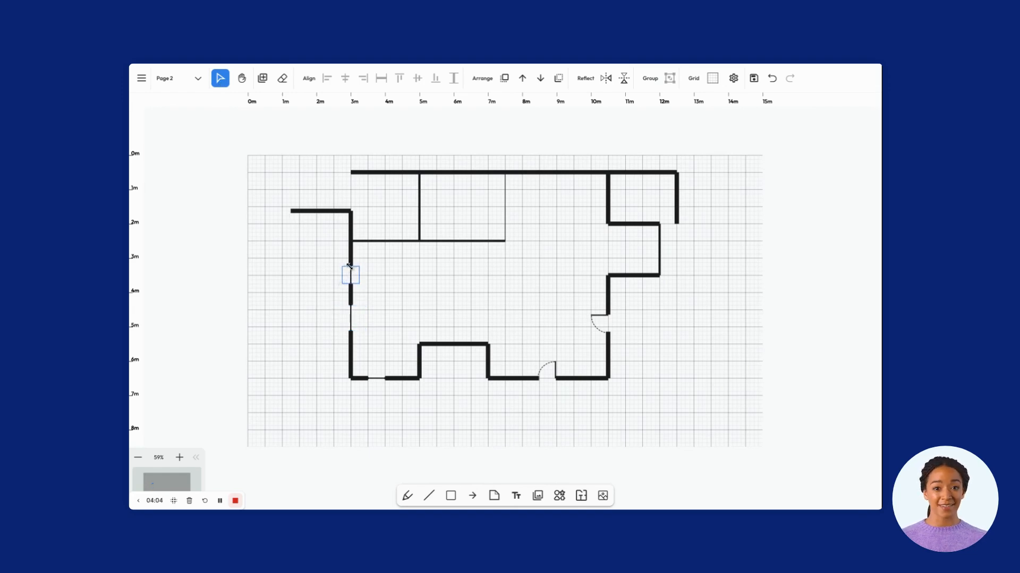
{"action": "left_click_drag", "start_coordinate": [350, 267], "coordinate": [350, 261]}
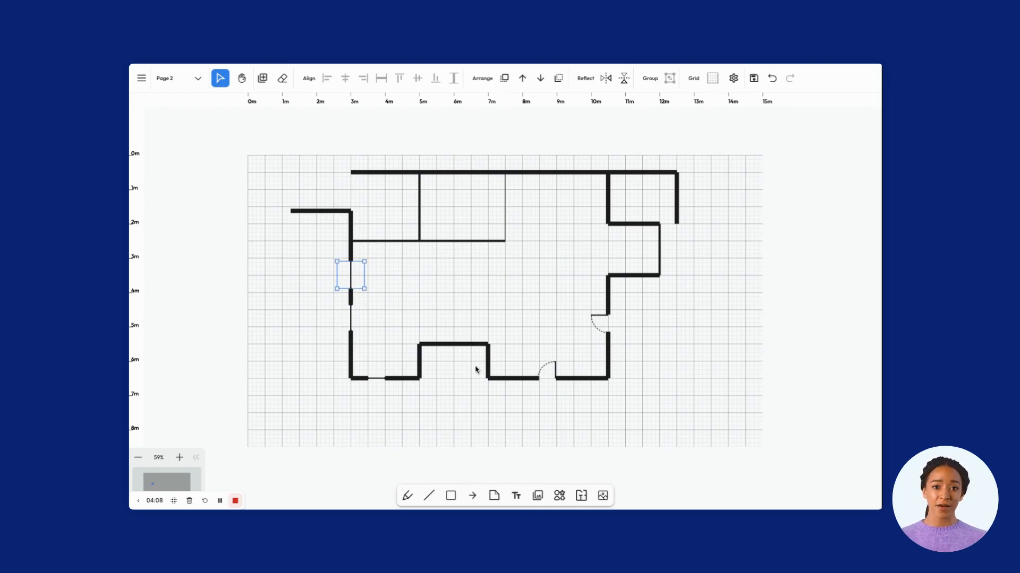
{"action": "left_click", "coordinate": [581, 495]}
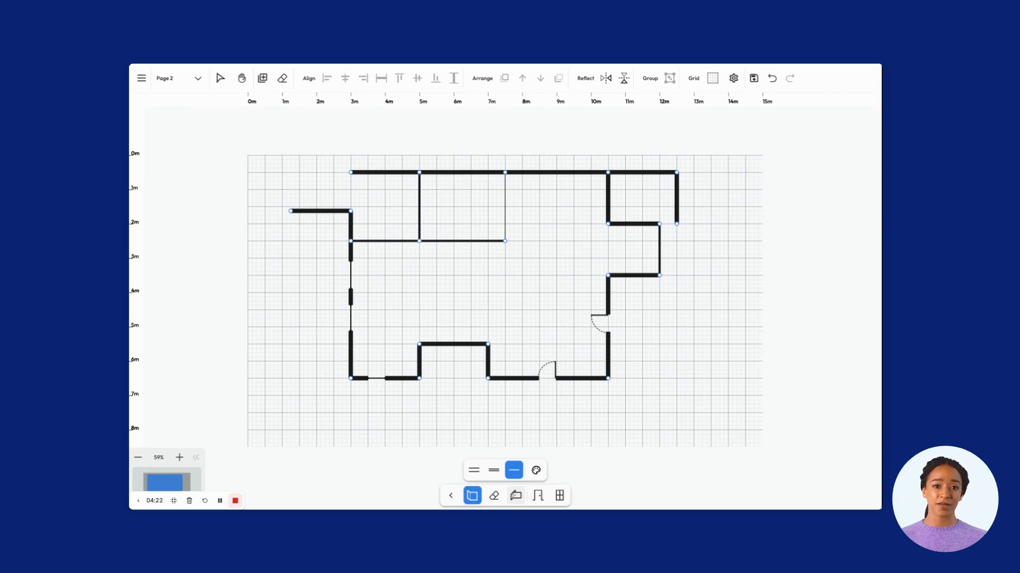
{"action": "left_click", "coordinate": [450, 498]}
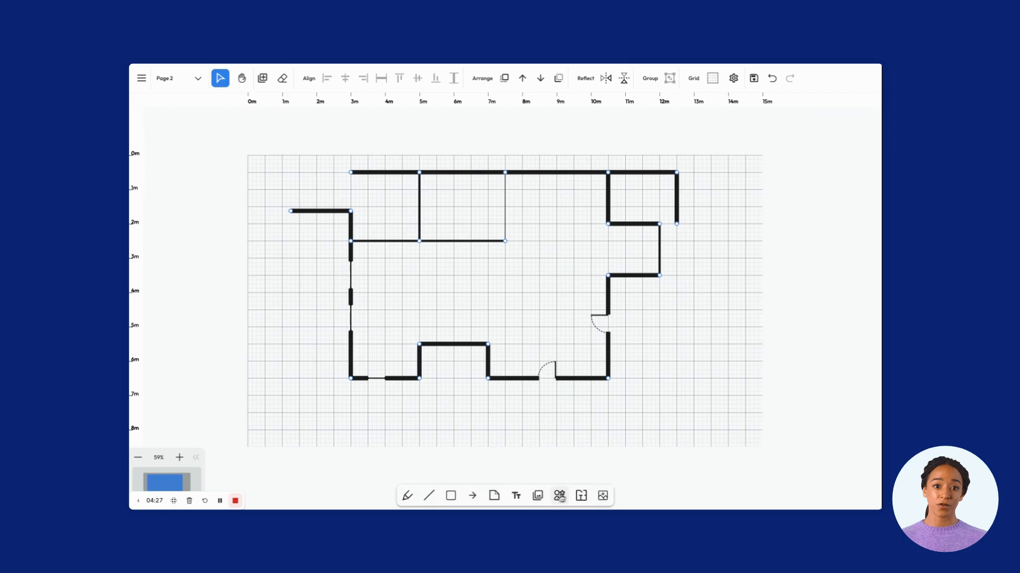
Place three Palm Tree 1 images outside the building, one beside the left wall and two near the lower-left corner.
{"action": "left_click", "coordinate": [531, 497]}
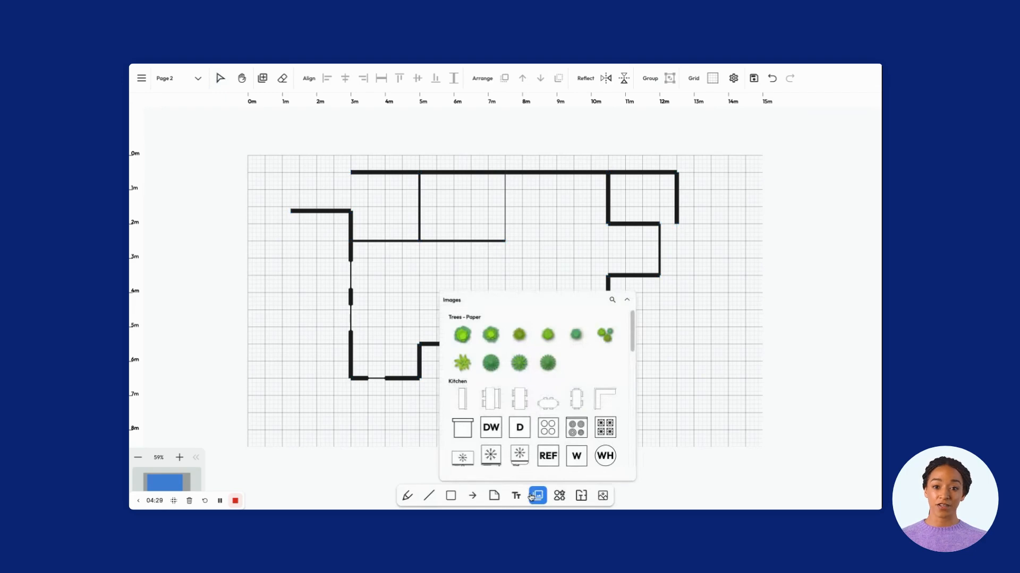
{"action": "left_click", "coordinate": [467, 365]}
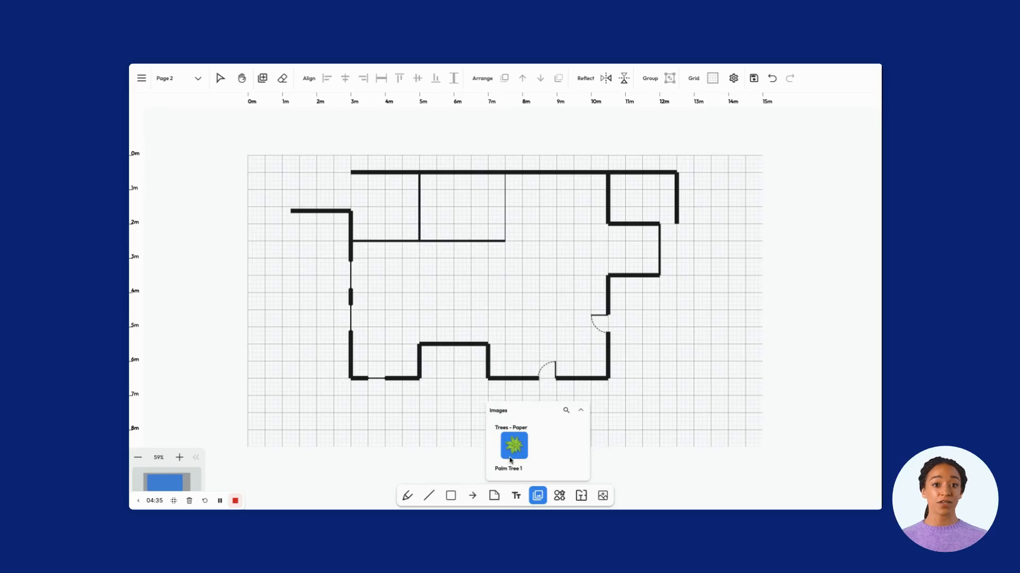
{"action": "left_click", "coordinate": [288, 277]}
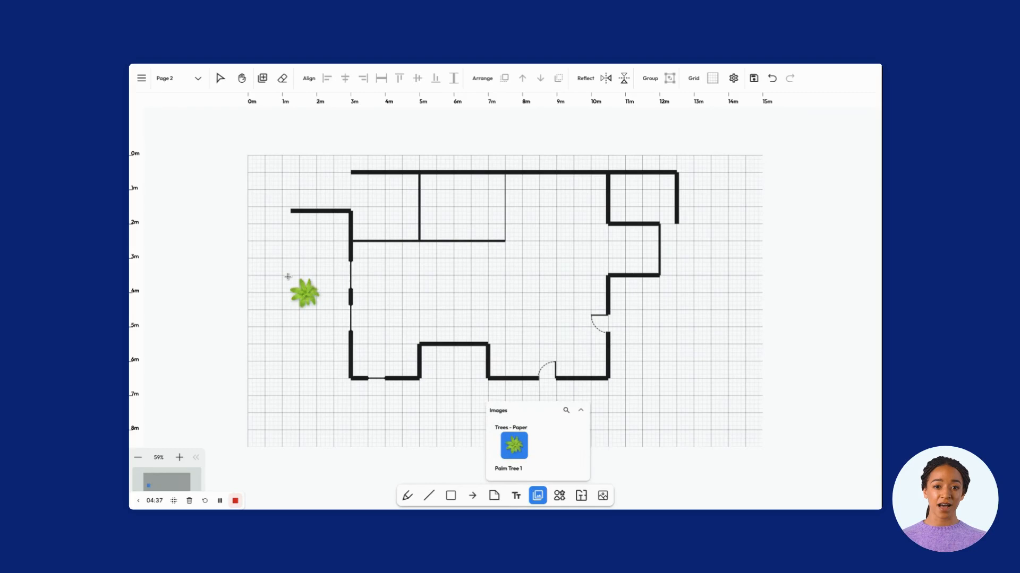
{"action": "left_click", "coordinate": [309, 384]}
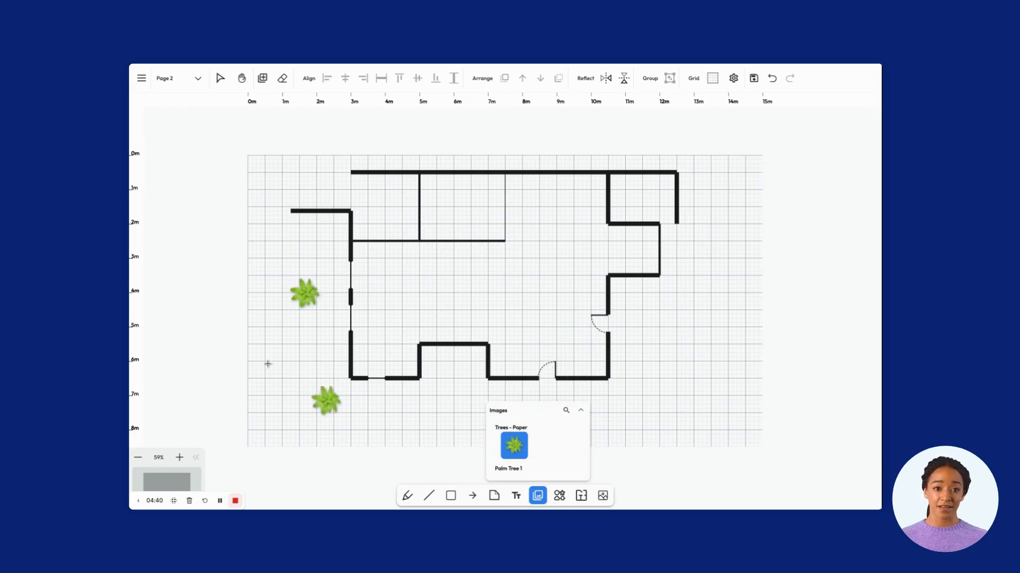
{"action": "left_click", "coordinate": [268, 365]}
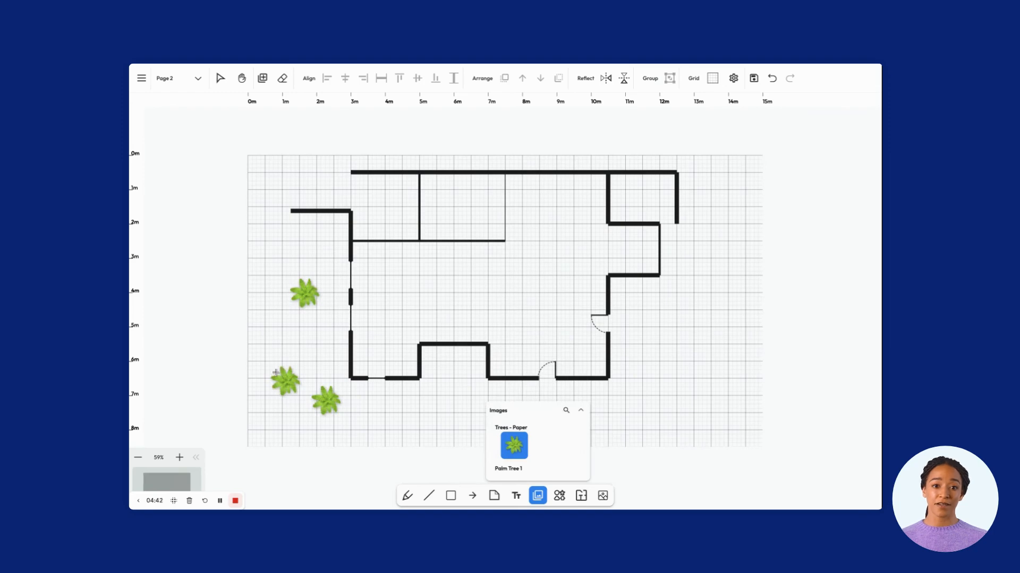
{"action": "left_click", "coordinate": [220, 78]}
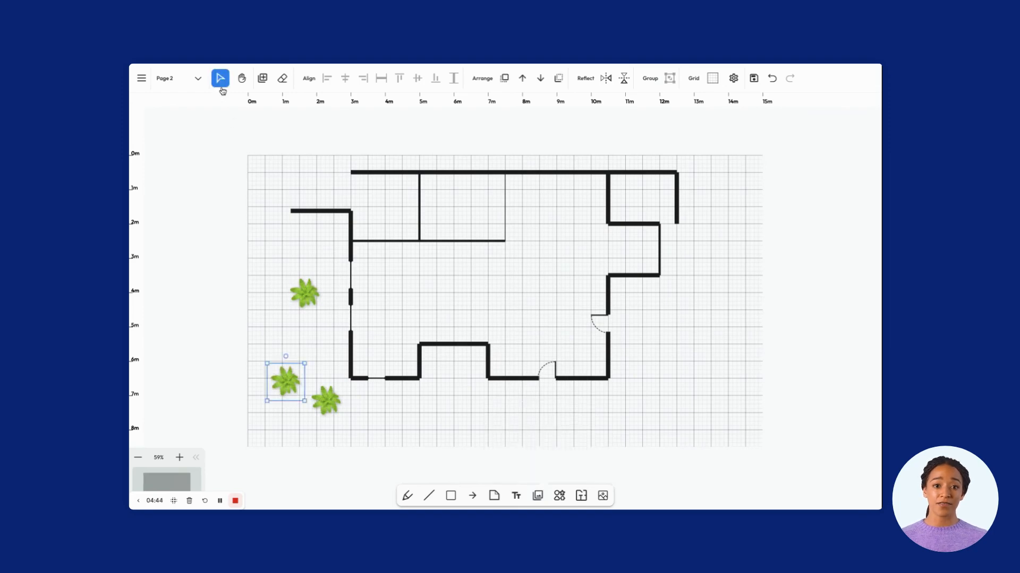
Arrange the three palm trees in a rough column along the left wall, enlarging the upper two so the sizes decrease downward.
{"action": "left_click", "coordinate": [305, 297]}
{"action": "left_click_drag", "start_coordinate": [286, 313], "coordinate": [303, 250]}
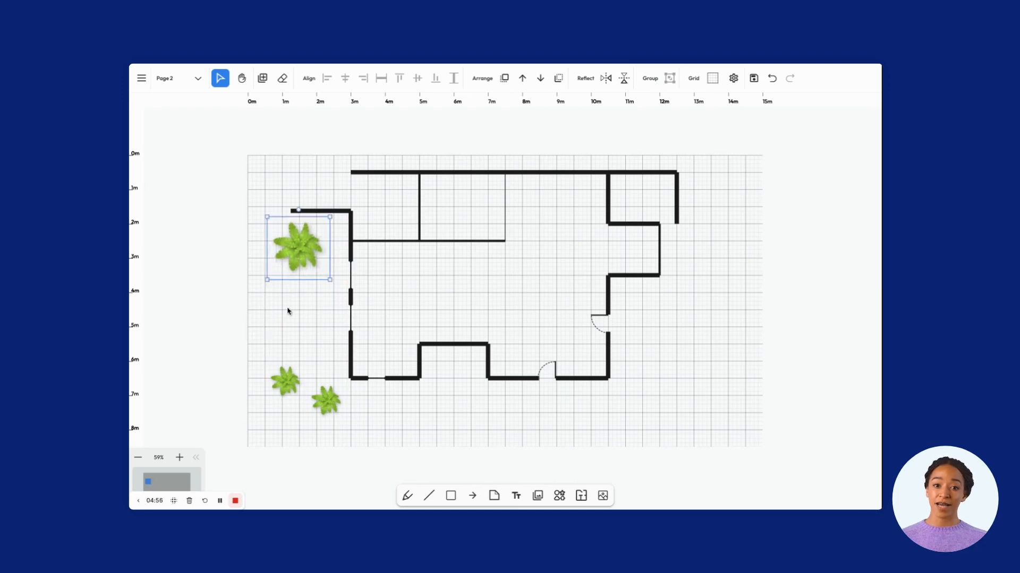
{"action": "left_click_drag", "start_coordinate": [286, 381], "coordinate": [302, 312]}
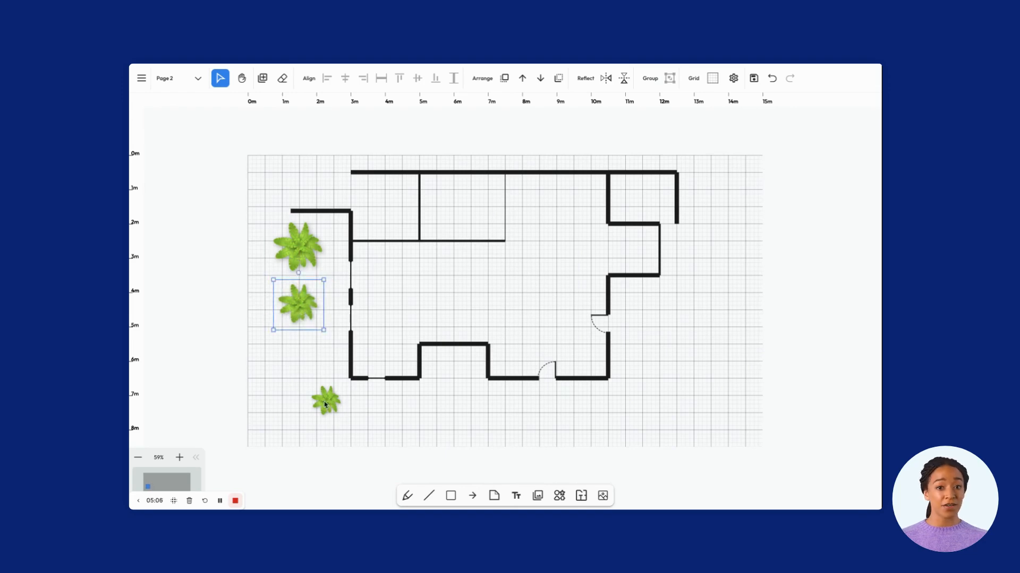
{"action": "left_click_drag", "start_coordinate": [325, 405], "coordinate": [317, 382]}
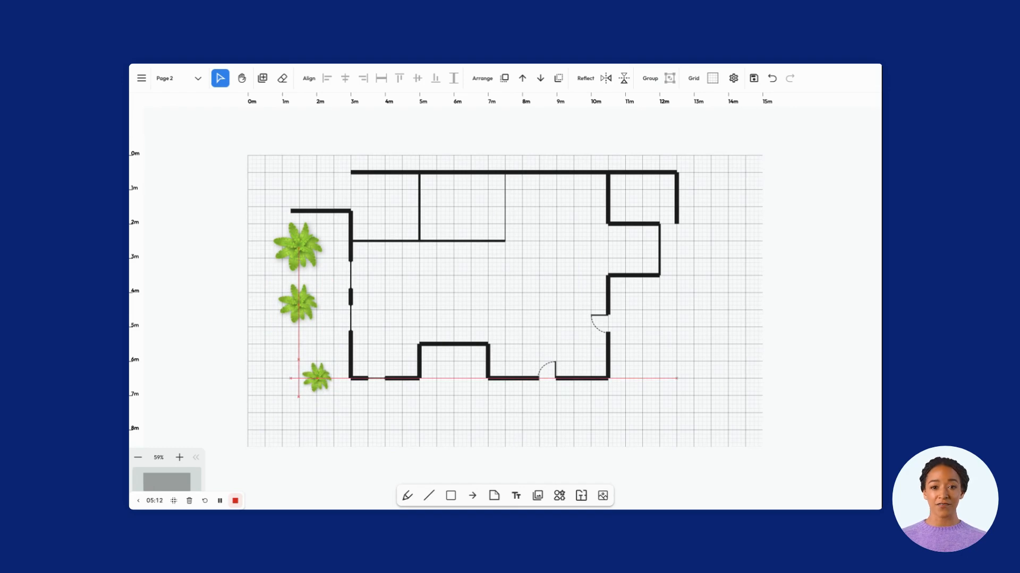
{"action": "left_click_drag", "start_coordinate": [317, 381], "coordinate": [317, 379]}
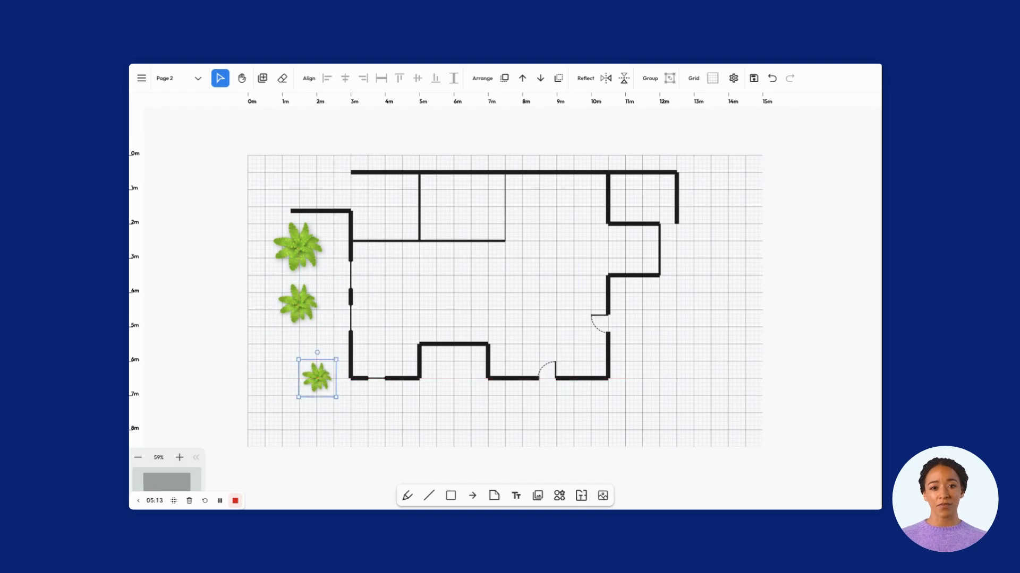
Place a Double Bed image from the Bedroom category in the middle room along the top wall.
{"action": "left_click", "coordinate": [537, 497]}
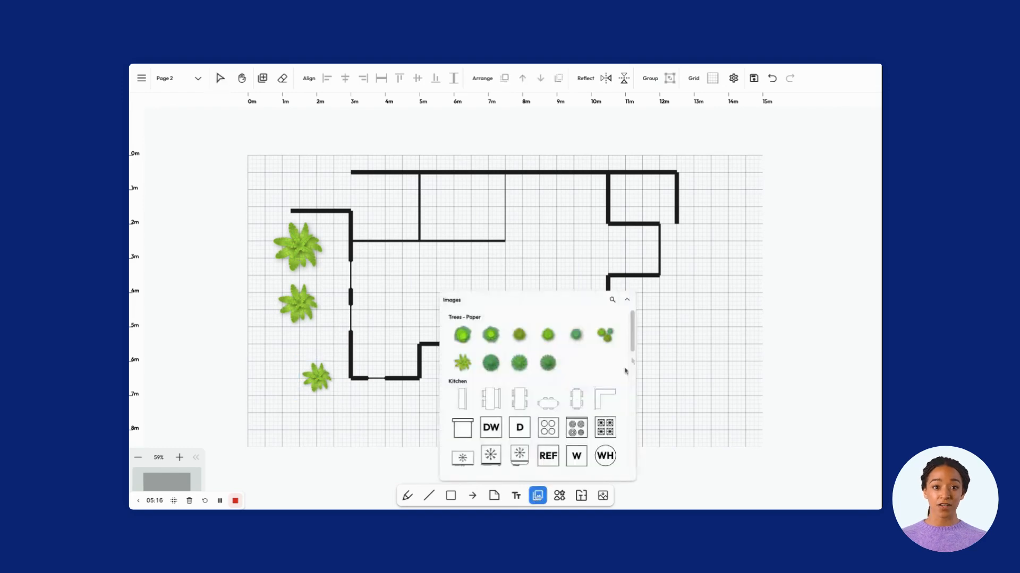
{"action": "left_click_drag", "start_coordinate": [633, 347], "coordinate": [632, 397]}
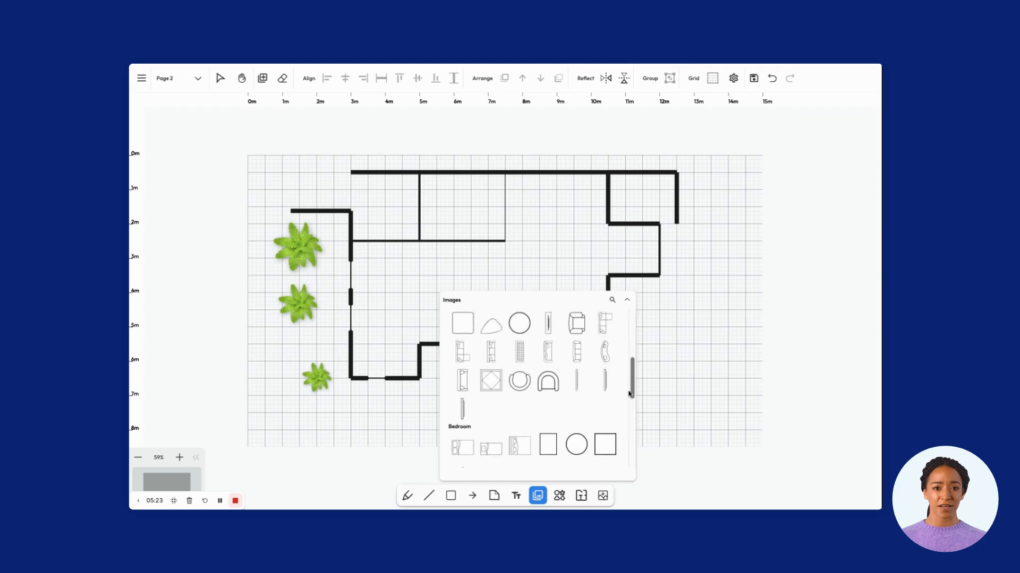
{"action": "left_click", "coordinate": [461, 451]}
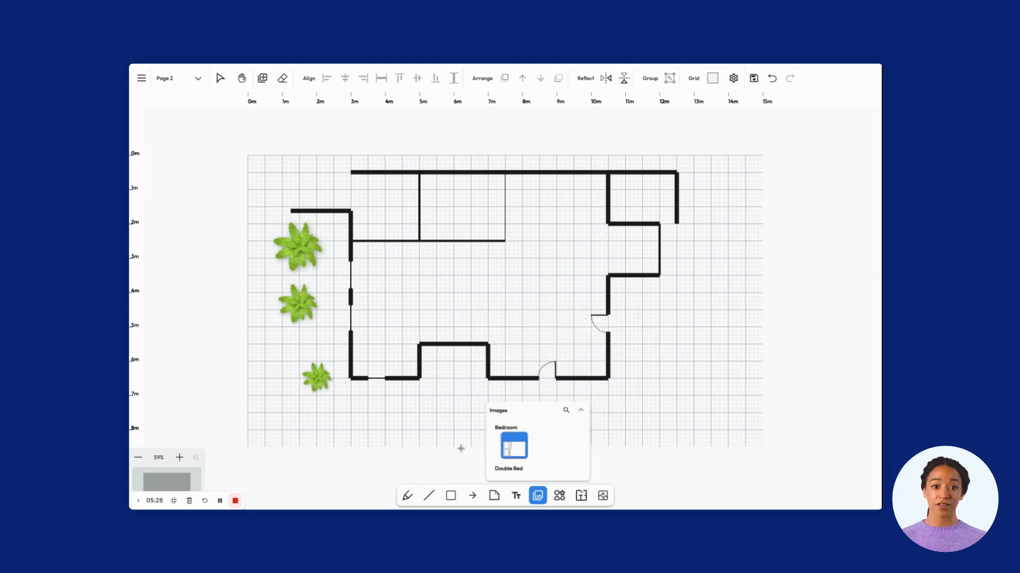
{"action": "left_click", "coordinate": [445, 194]}
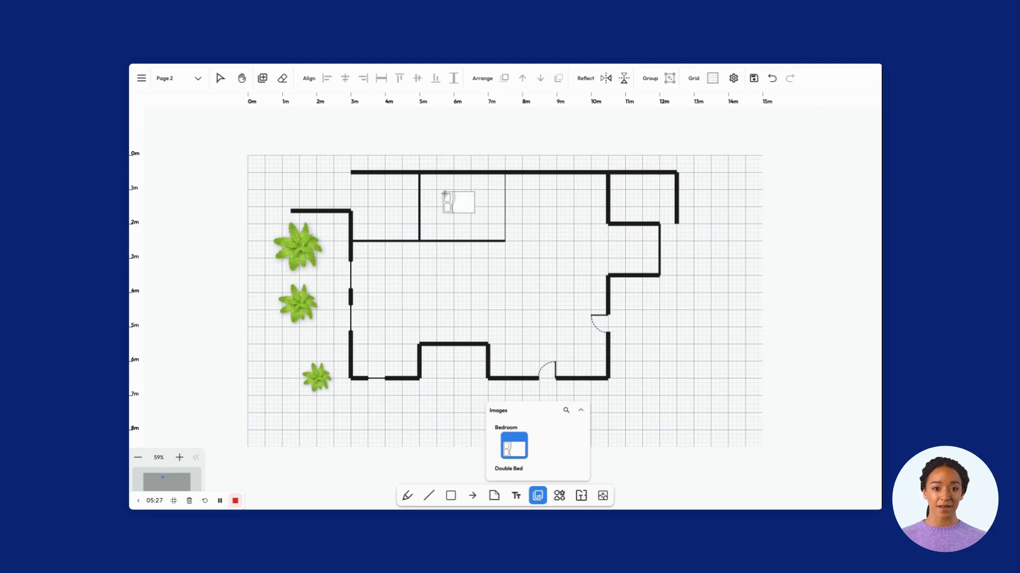
Enlarge the double bed to about 1.5 by 1 m and rotate it 90 degrees so its pillows face the top wall.
{"action": "left_click", "coordinate": [220, 78]}
{"action": "left_click", "coordinate": [456, 208]}
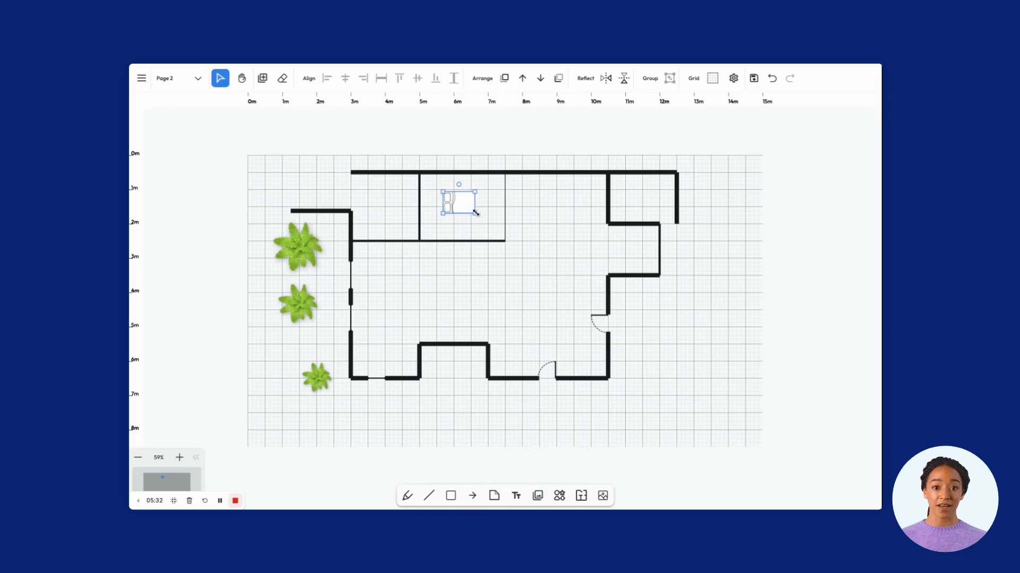
{"action": "left_click_drag", "start_coordinate": [475, 212], "coordinate": [496, 228]}
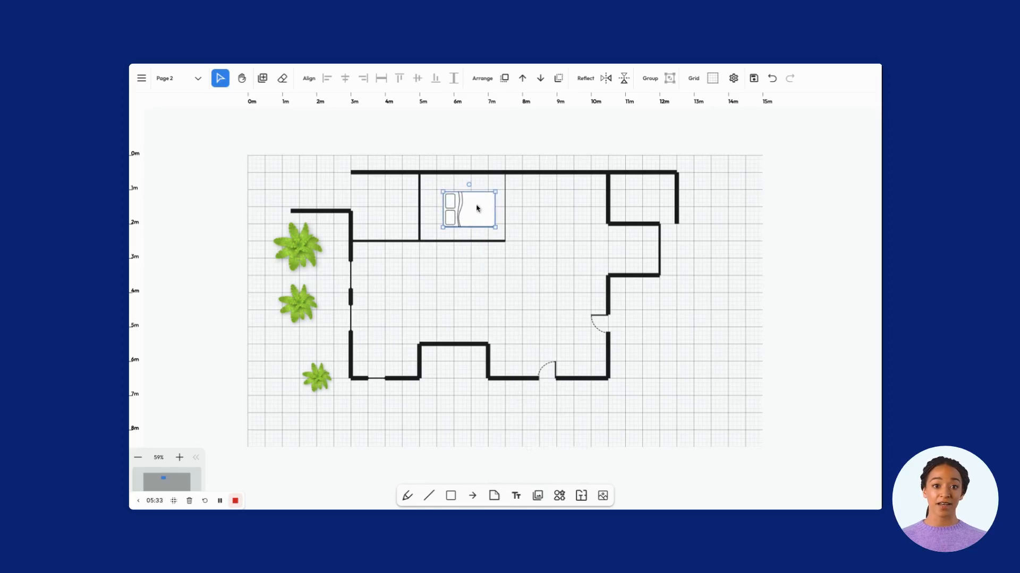
{"action": "left_click_drag", "start_coordinate": [471, 185], "coordinate": [483, 211]}
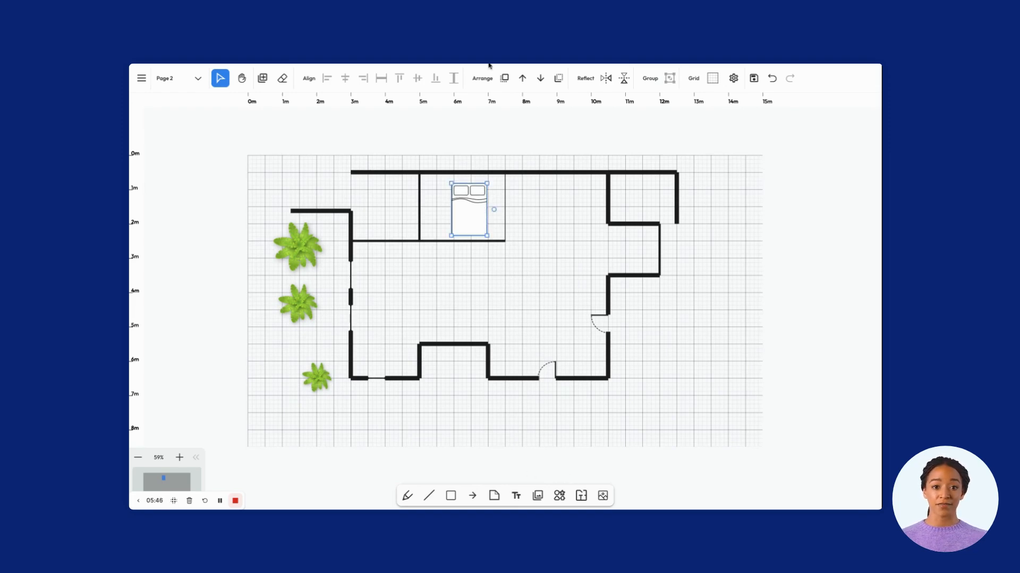
Select all three palm trees together and move them to the outside of the building's right wall.
{"action": "left_click_drag", "start_coordinate": [257, 210], "coordinate": [340, 412]}
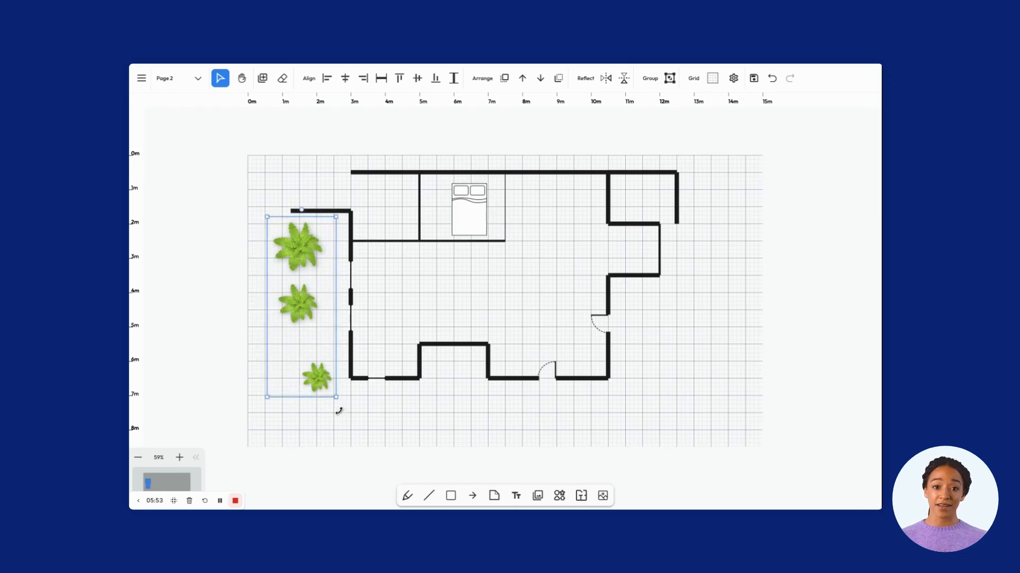
{"action": "left_click_drag", "start_coordinate": [301, 248], "coordinate": [701, 248]}
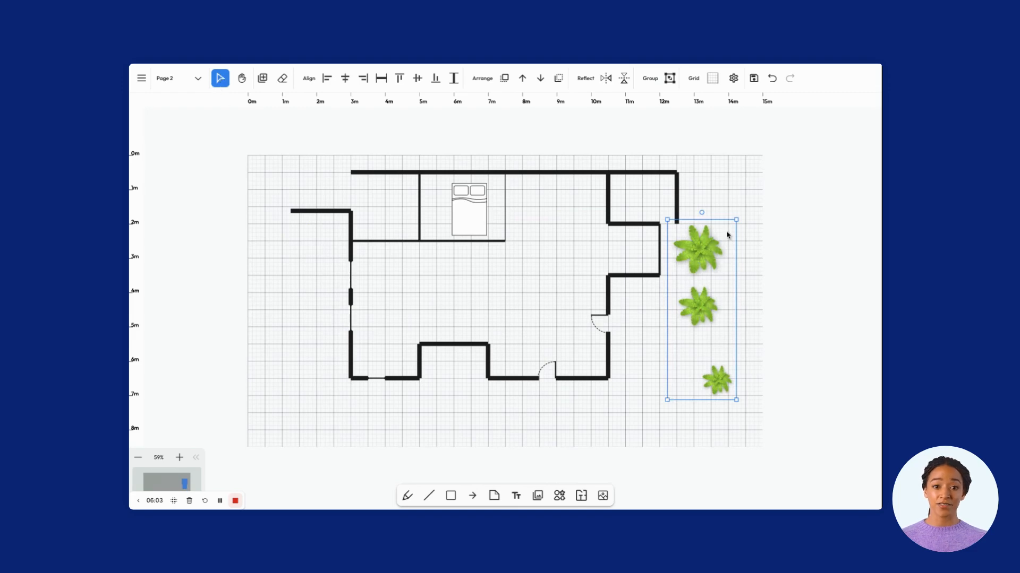
{"action": "left_click", "coordinate": [242, 79]}
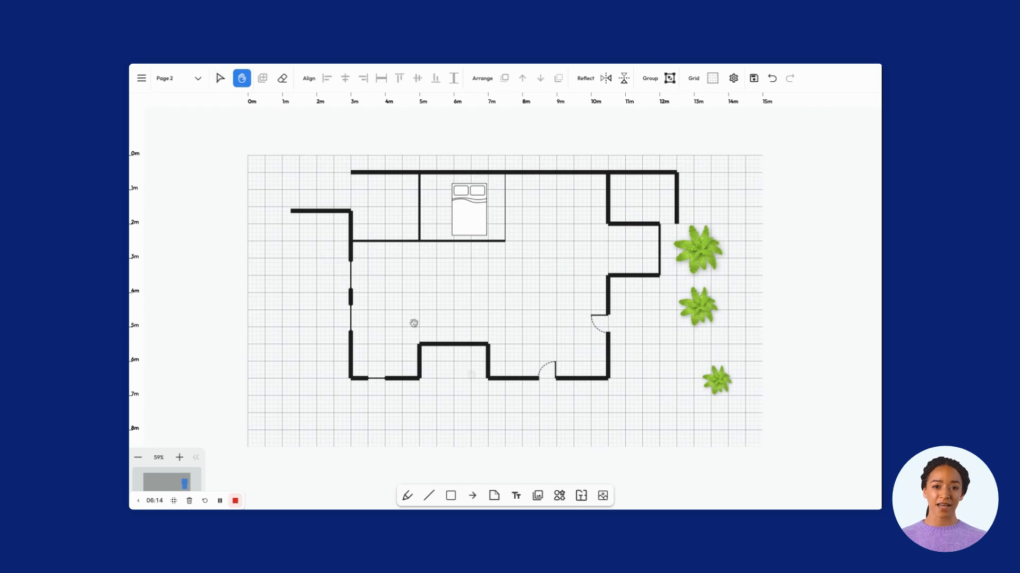
Examine the letters, numbers and symbols available in the General symbol library.
{"action": "left_click", "coordinate": [560, 497]}
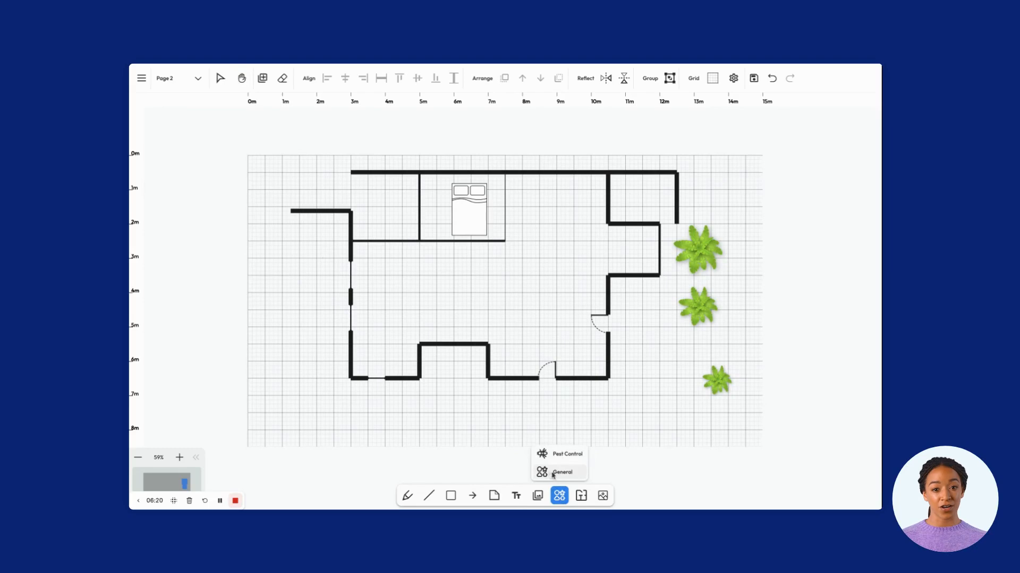
{"action": "left_click", "coordinate": [556, 473]}
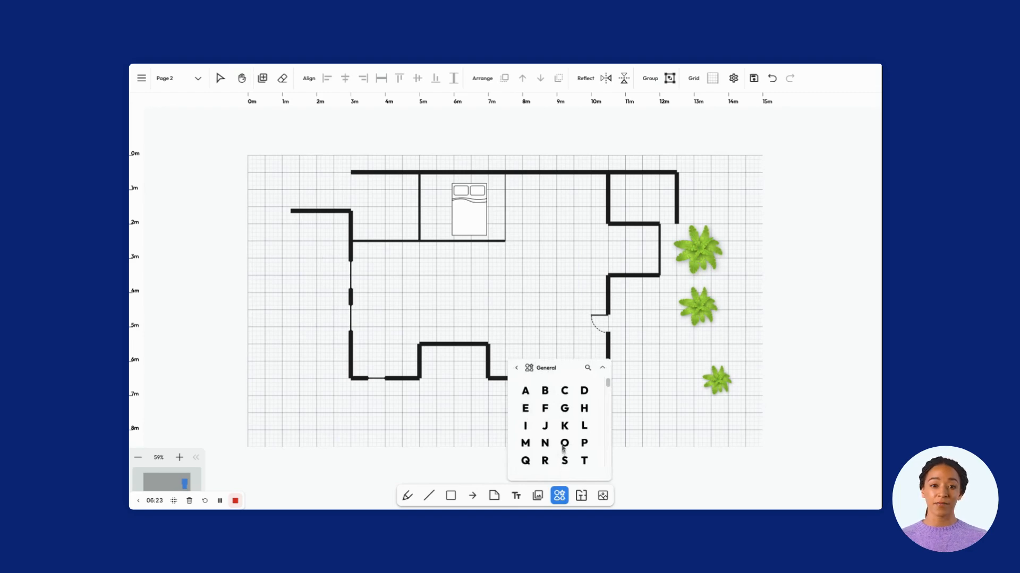
{"action": "scroll", "coordinate": [563, 449], "scroll_direction": "down", "scroll_amount": 2}
{"action": "scroll", "coordinate": [564, 449], "scroll_direction": "down", "scroll_amount": 4}
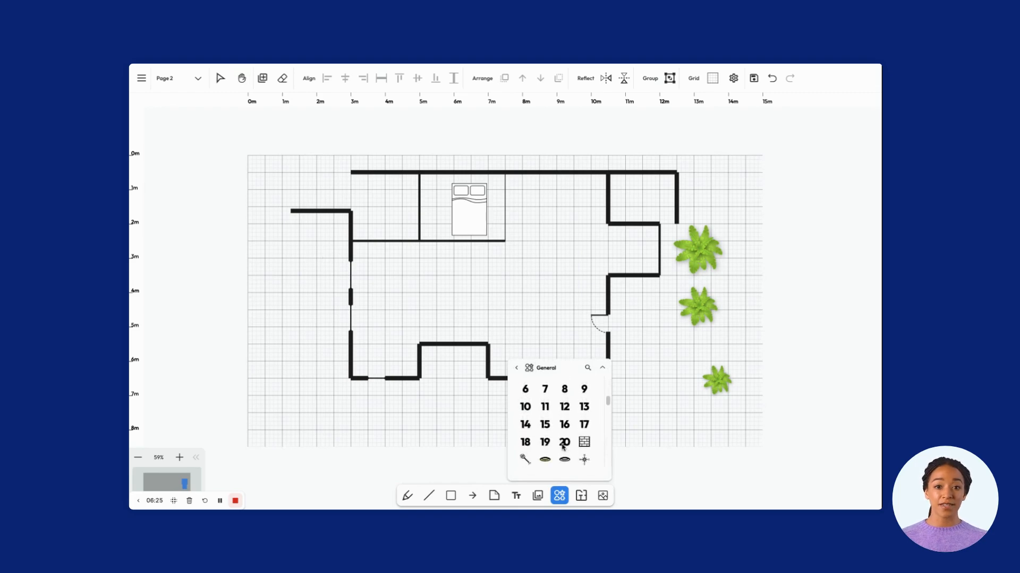
{"action": "scroll", "coordinate": [563, 447], "scroll_direction": "down", "scroll_amount": 3}
{"action": "scroll", "coordinate": [563, 448], "scroll_direction": "up", "scroll_amount": 2}
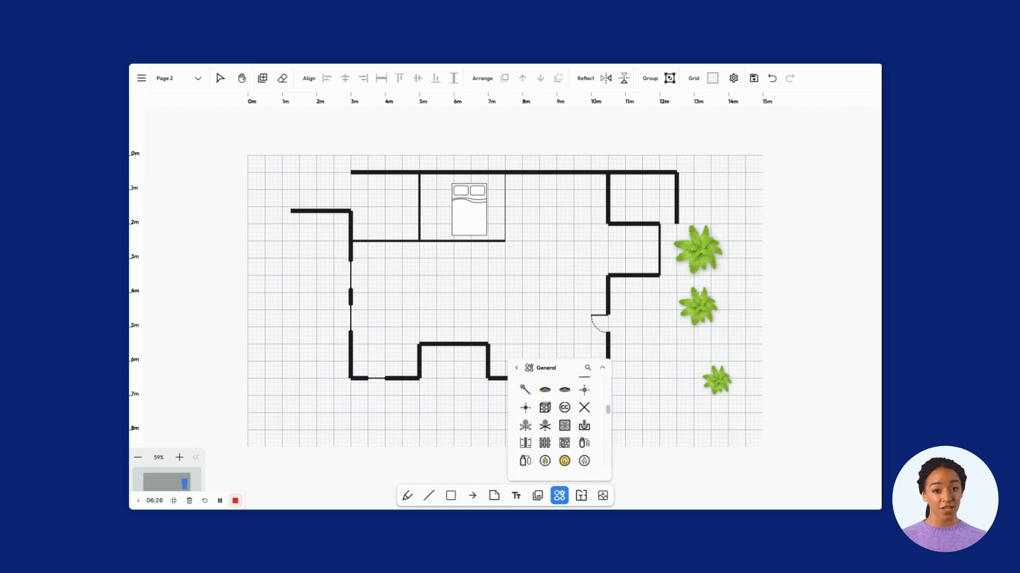
{"action": "scroll", "coordinate": [563, 435], "scroll_direction": "up", "scroll_amount": 5}
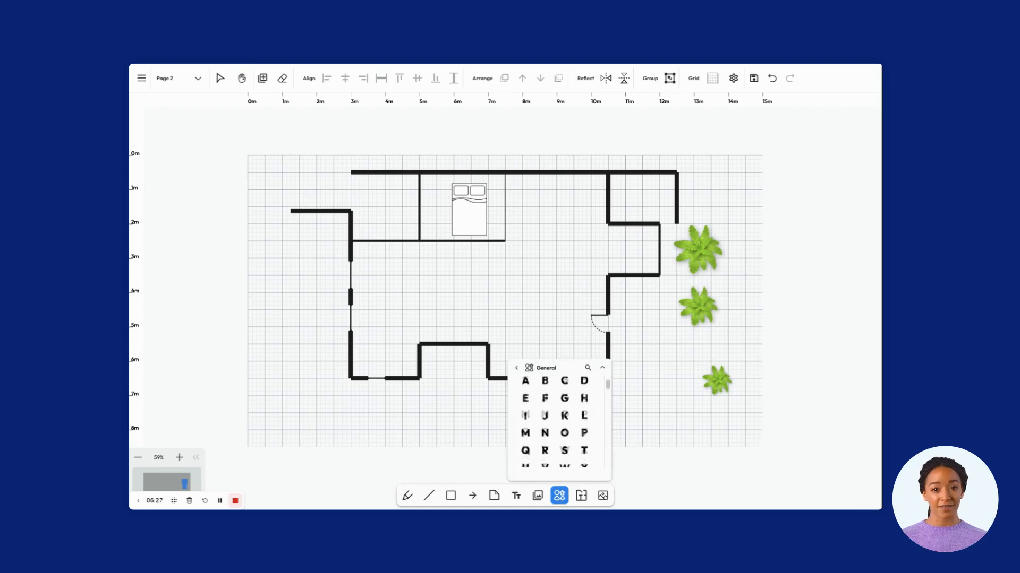
{"action": "left_click", "coordinate": [516, 369]}
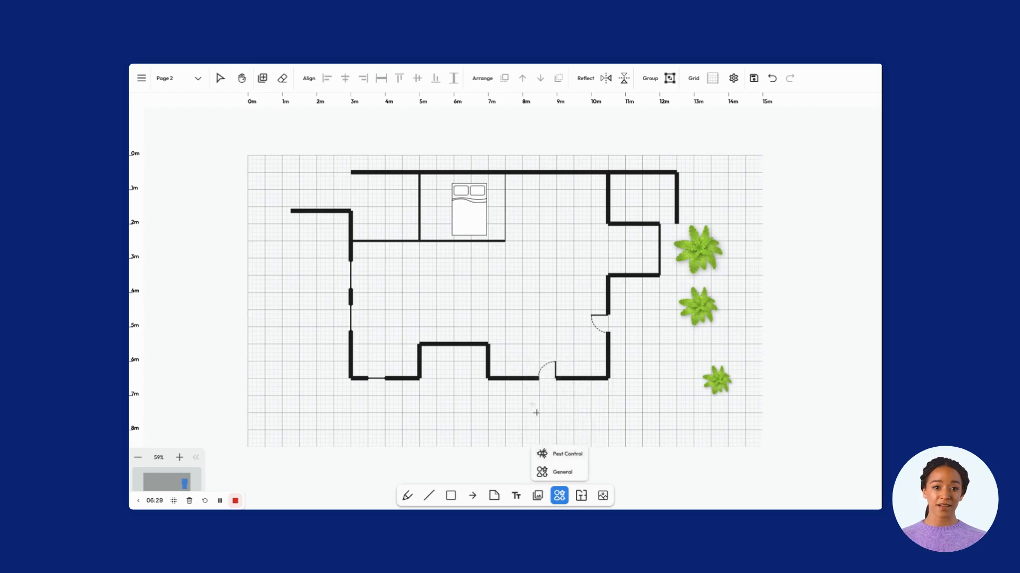
Search the Pest Control symbols for "Termite" and place three Termite Activity - Live 2 symbols around the left room and below the bedroom.
{"action": "left_click", "coordinate": [564, 455]}
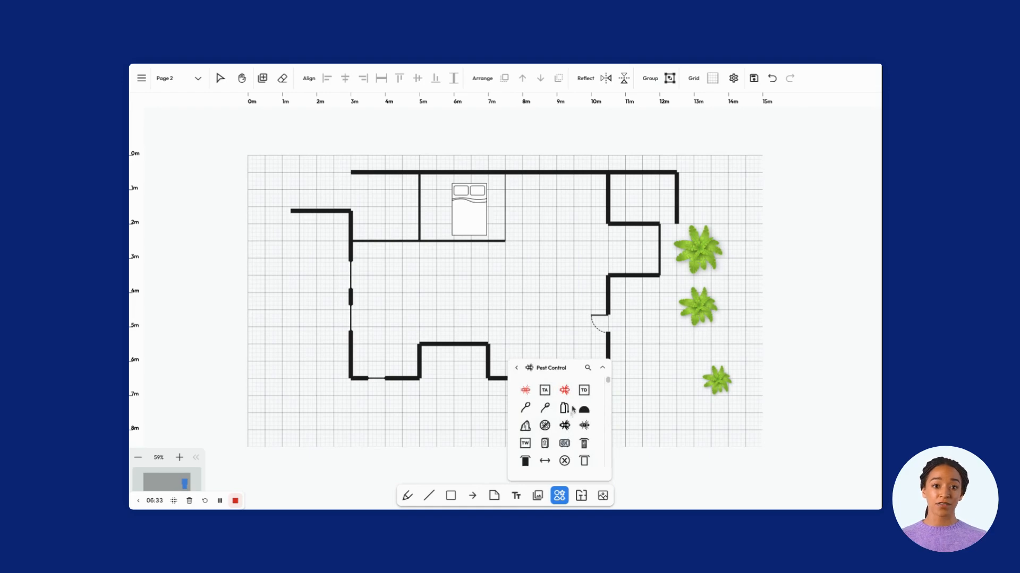
{"action": "left_click", "coordinate": [588, 368]}
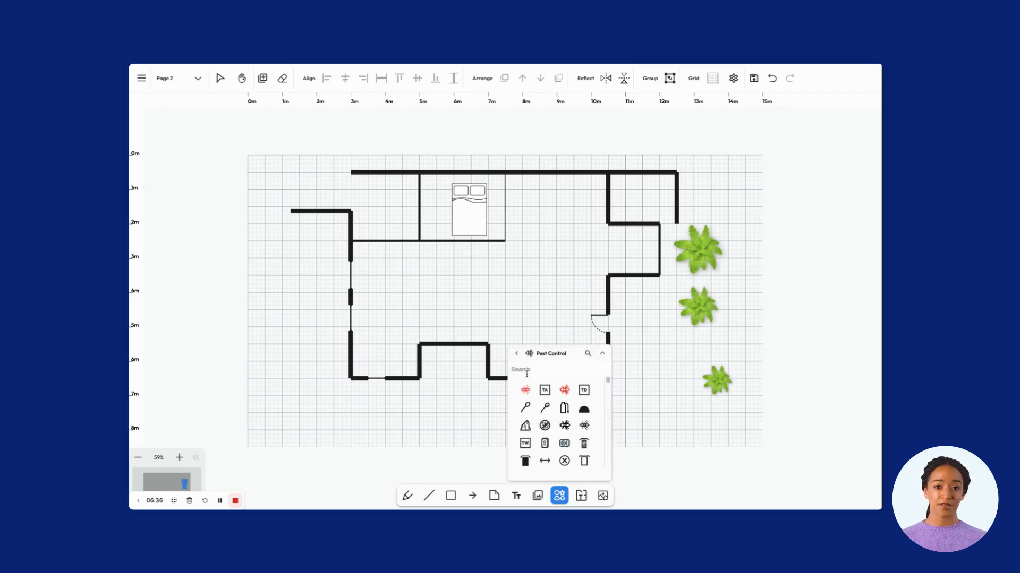
{"action": "type", "text": "Te"}
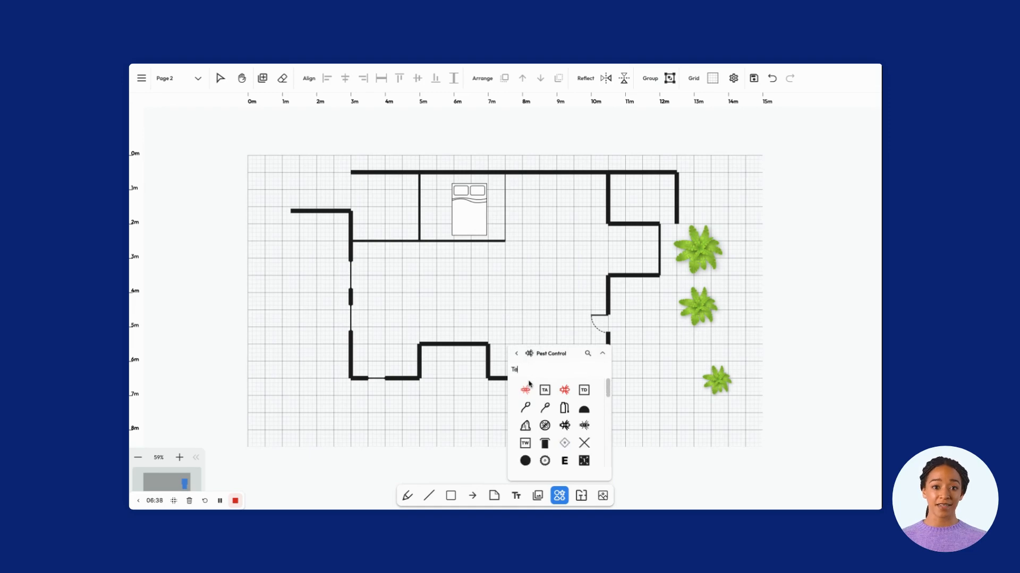
{"action": "type", "text": "rmite"}
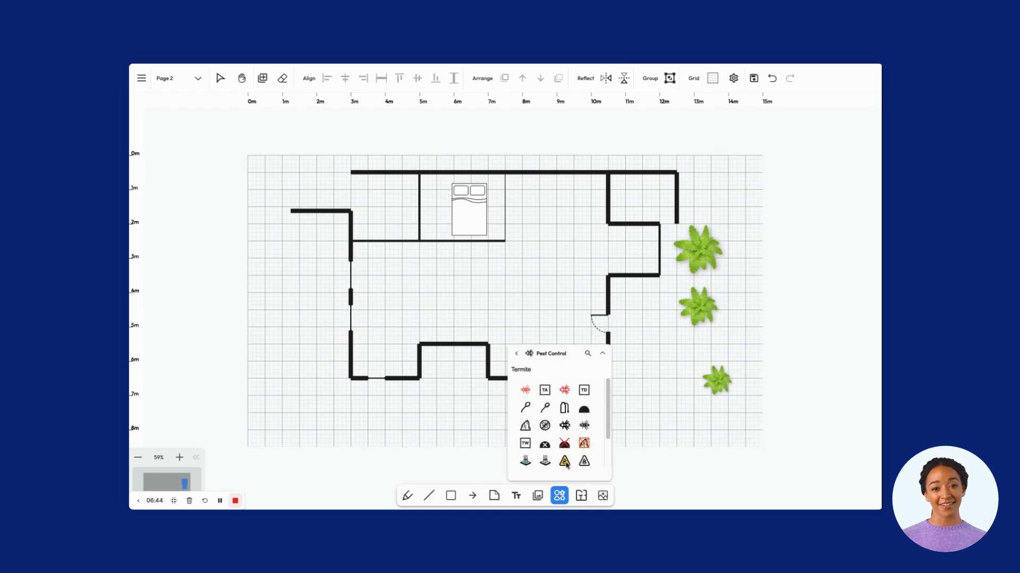
{"action": "left_click", "coordinate": [525, 391]}
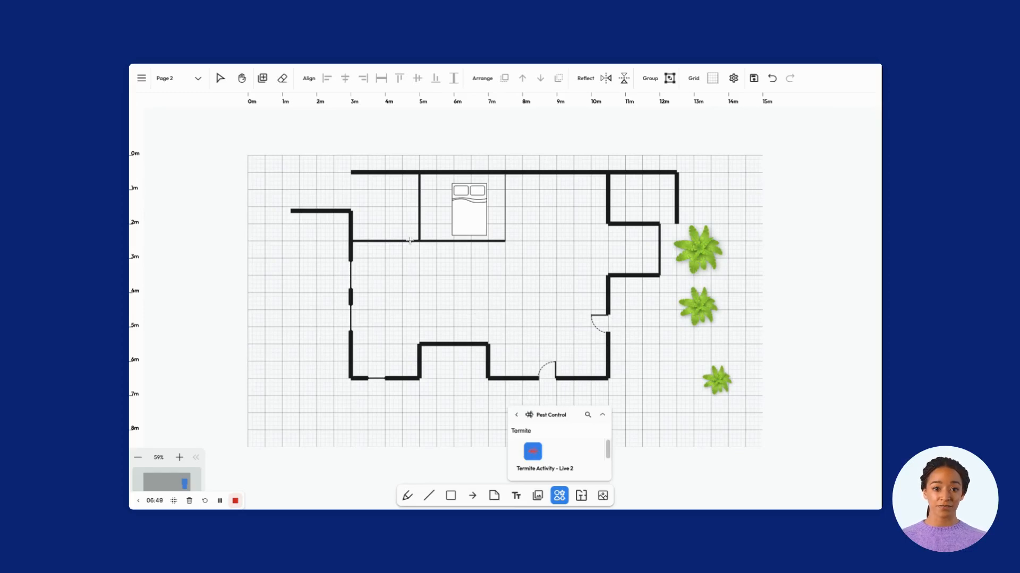
{"action": "left_click", "coordinate": [437, 248]}
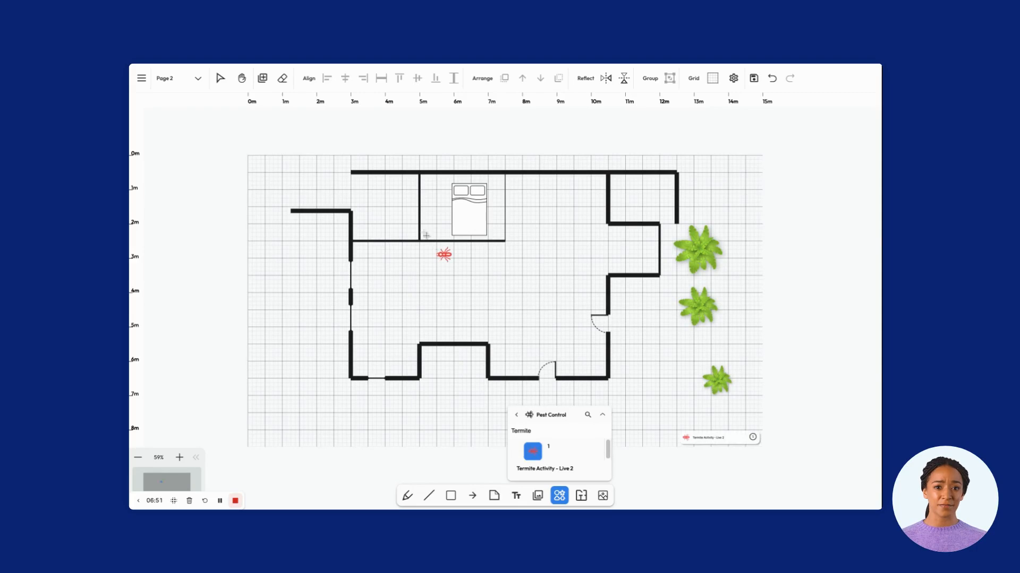
{"action": "left_click", "coordinate": [407, 224]}
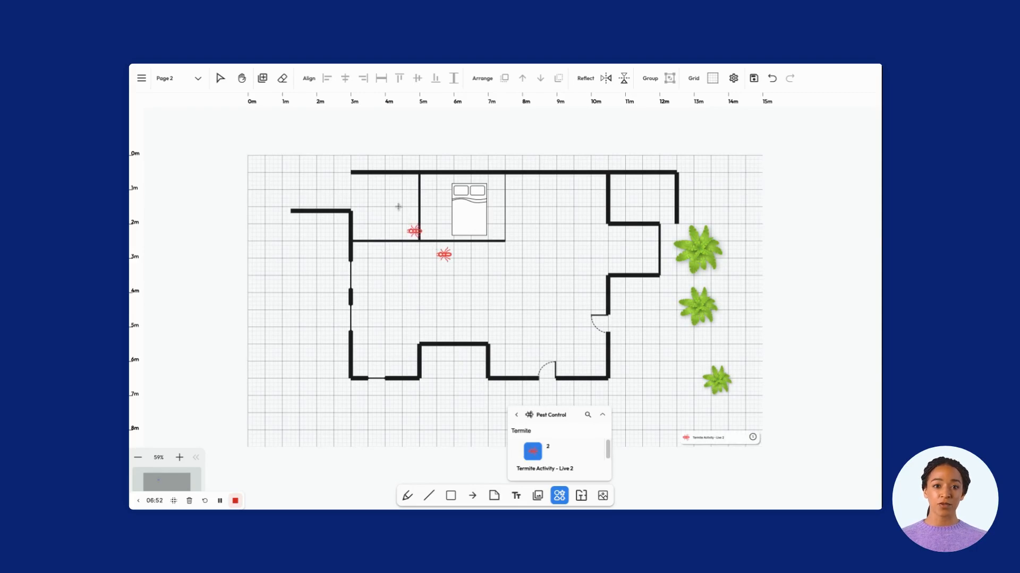
{"action": "left_click", "coordinate": [400, 184]}
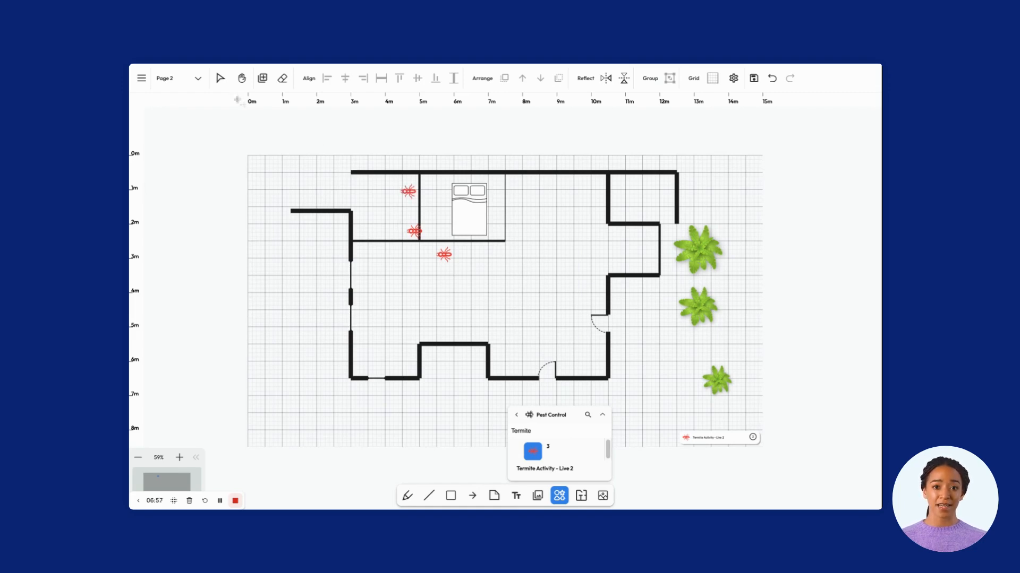
Line up the three termite symbols in a vertical column near 4.7 m, two inside the left room and one below its lower wall.
{"action": "left_click", "coordinate": [221, 79]}
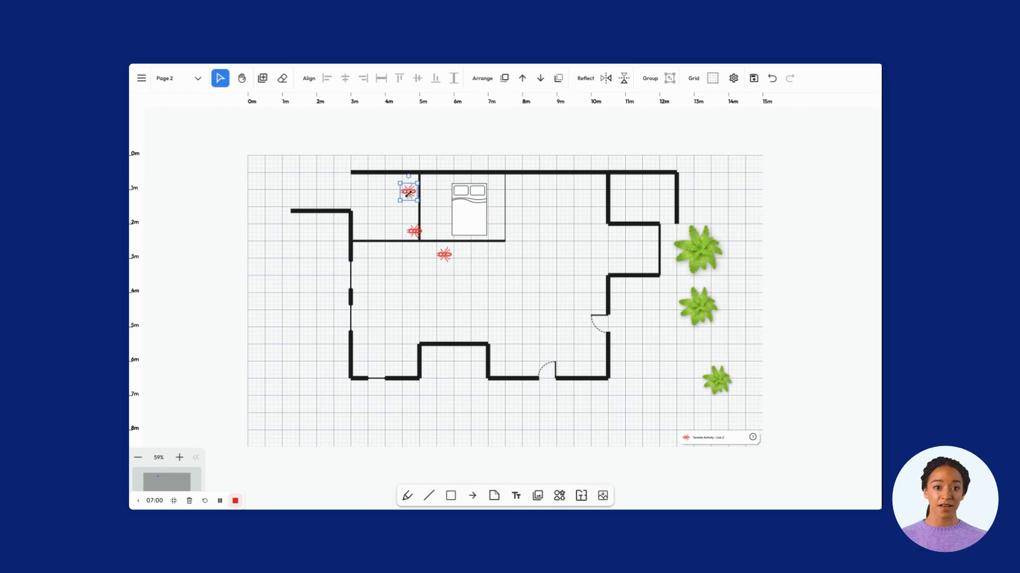
{"action": "left_click_drag", "start_coordinate": [406, 188], "coordinate": [409, 191]}
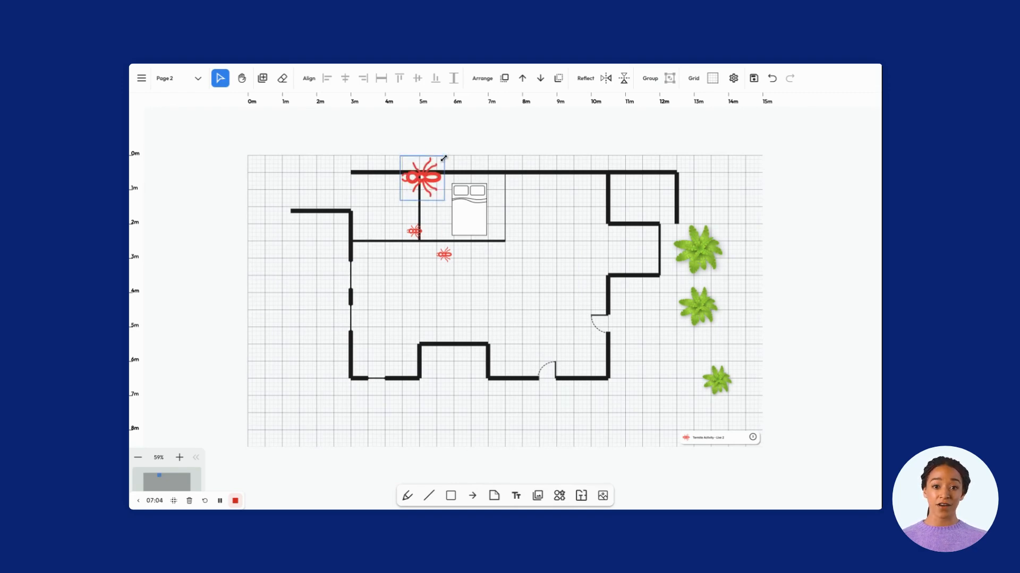
{"action": "left_click_drag", "start_coordinate": [443, 158], "coordinate": [411, 186]}
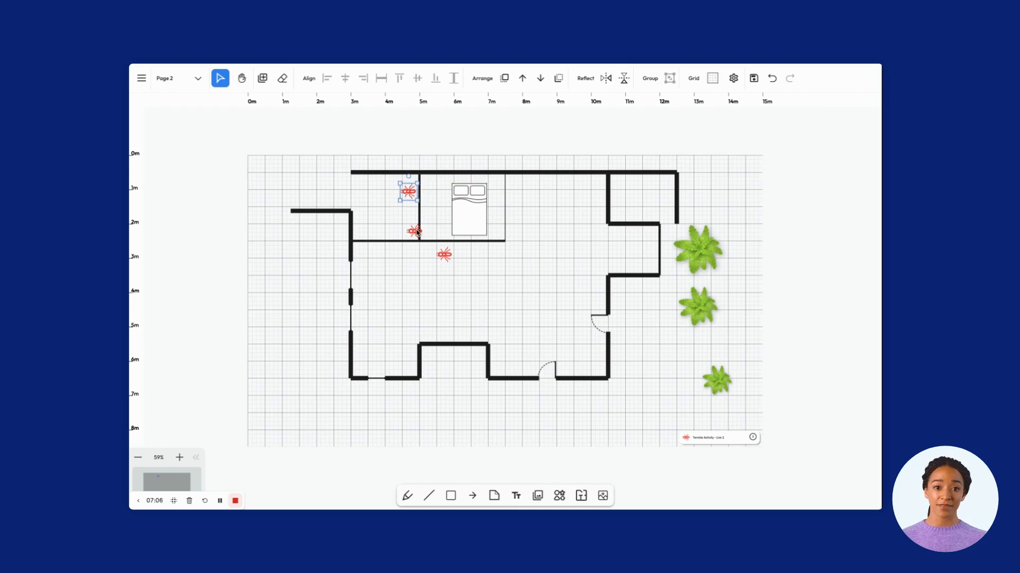
{"action": "left_click_drag", "start_coordinate": [416, 232], "coordinate": [408, 209]}
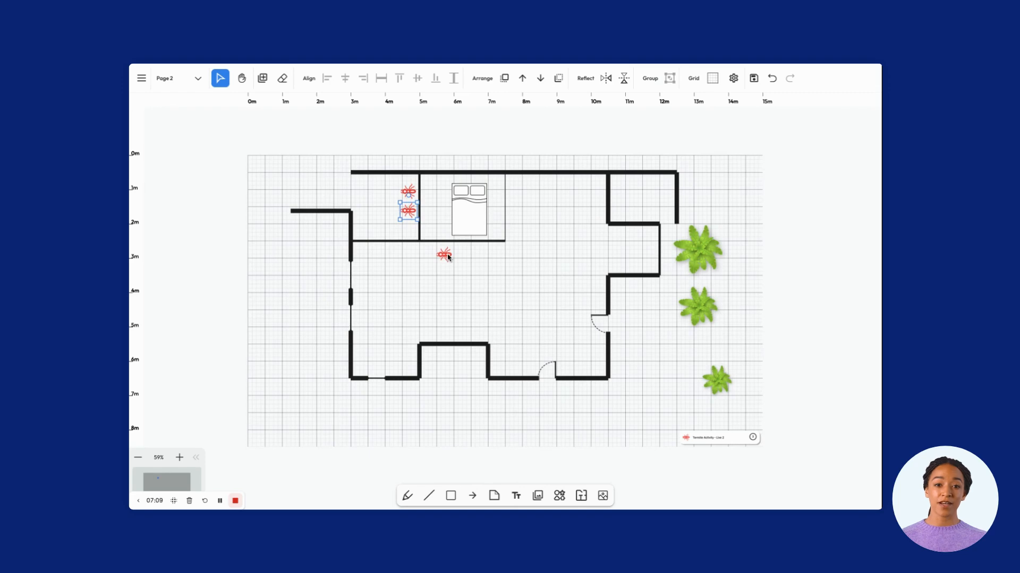
{"action": "left_click_drag", "start_coordinate": [449, 255], "coordinate": [412, 250]}
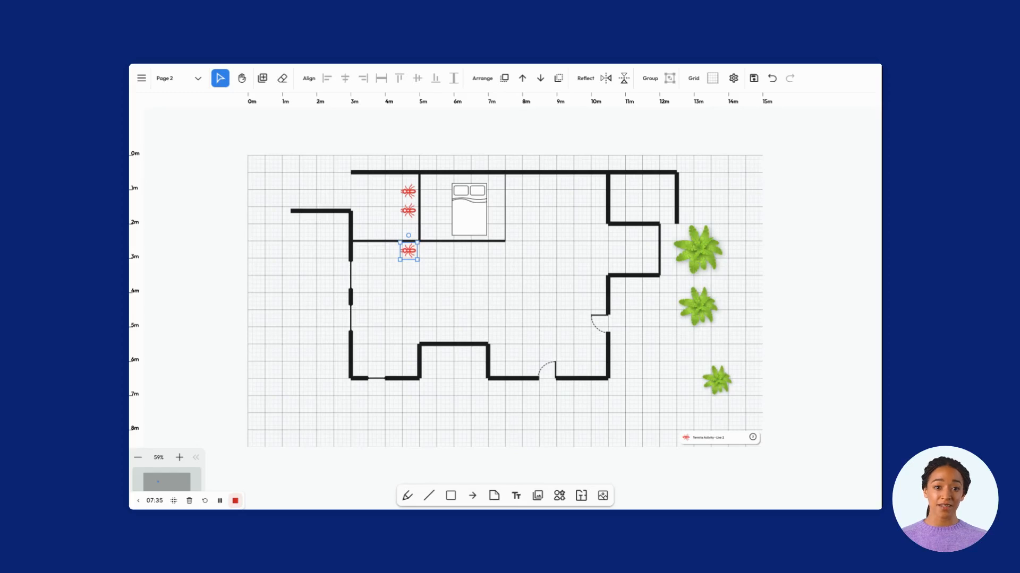
Place two Termite Foam symbols from the Pest Control library, one below the left room and one below the bedroom.
{"action": "left_click", "coordinate": [560, 496]}
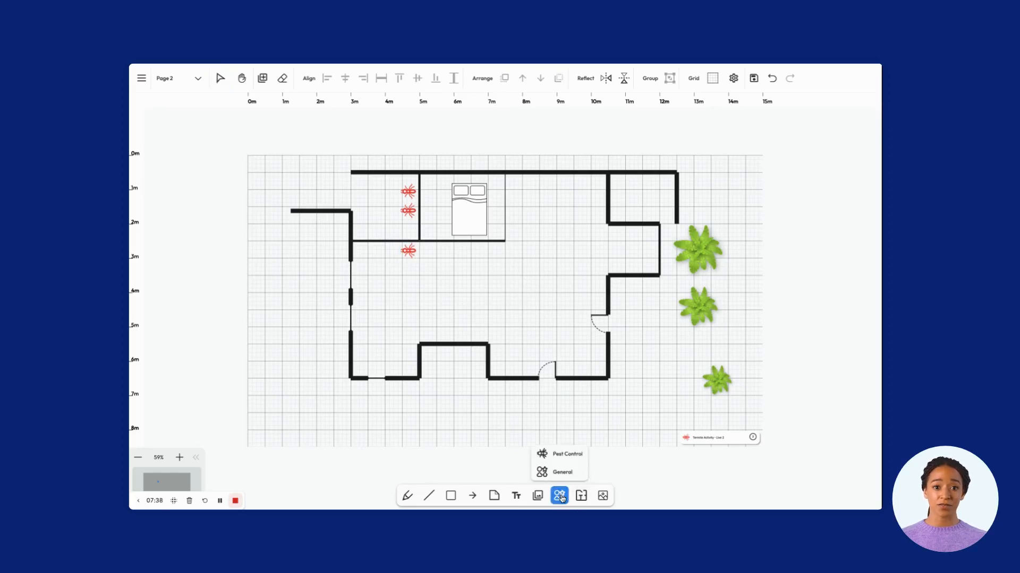
{"action": "left_click", "coordinate": [558, 454]}
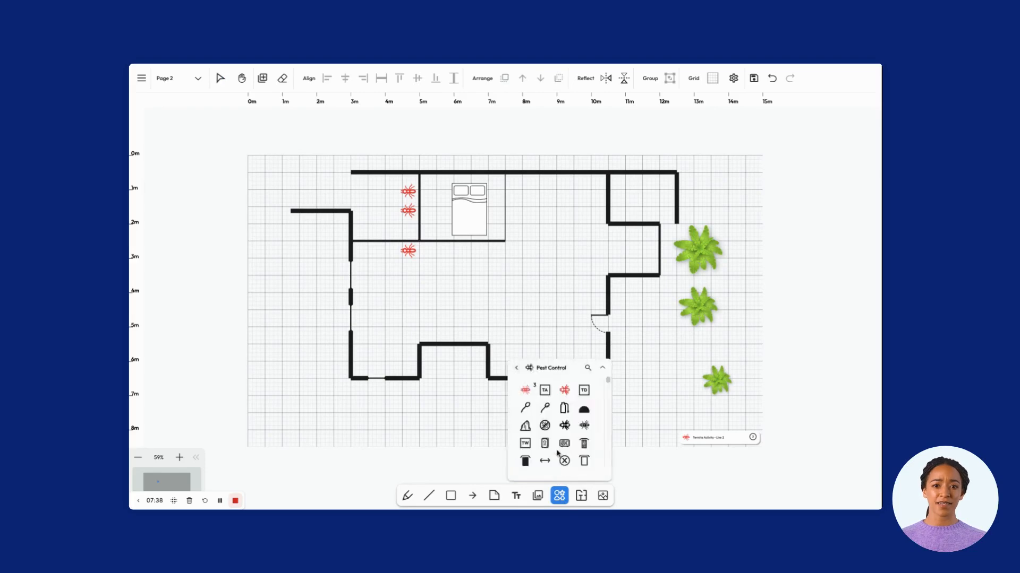
{"action": "left_click", "coordinate": [564, 409]}
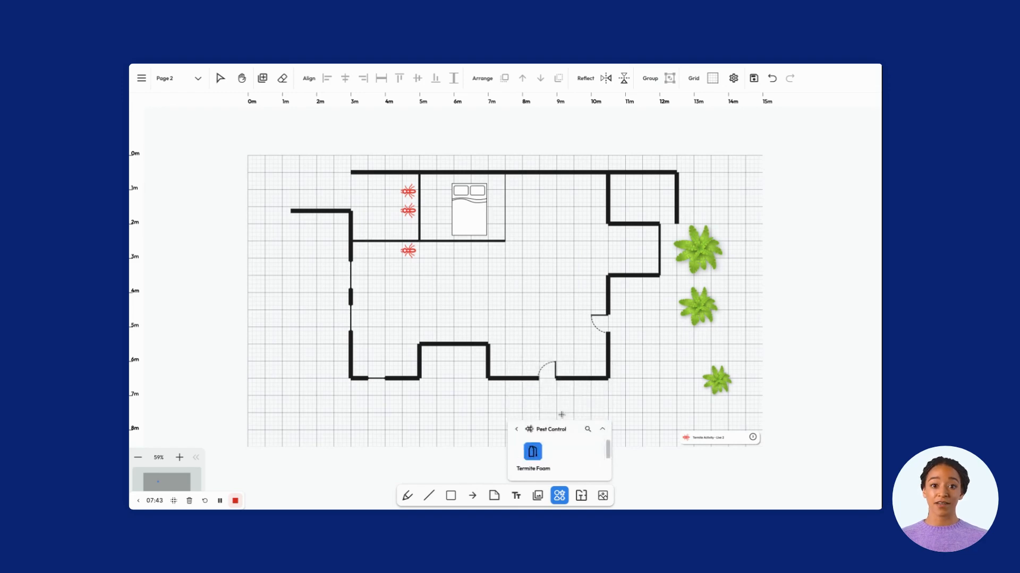
{"action": "left_click", "coordinate": [379, 248]}
{"action": "left_click", "coordinate": [460, 255]}
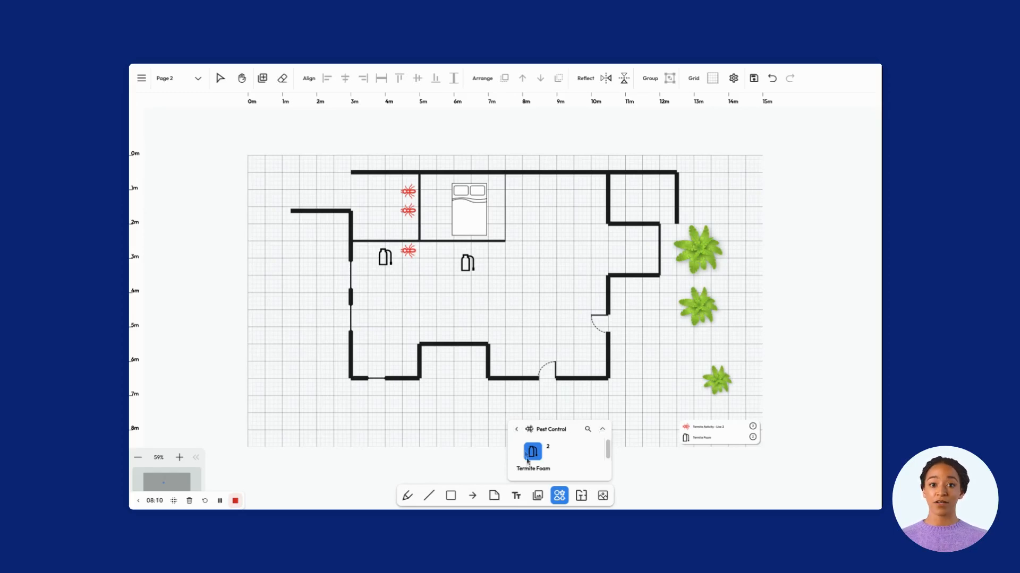
Draw a looping freehand line across the building's left wall and an arrow pointing at the Termite Foam symbol below the bedroom.
{"action": "left_click", "coordinate": [407, 496]}
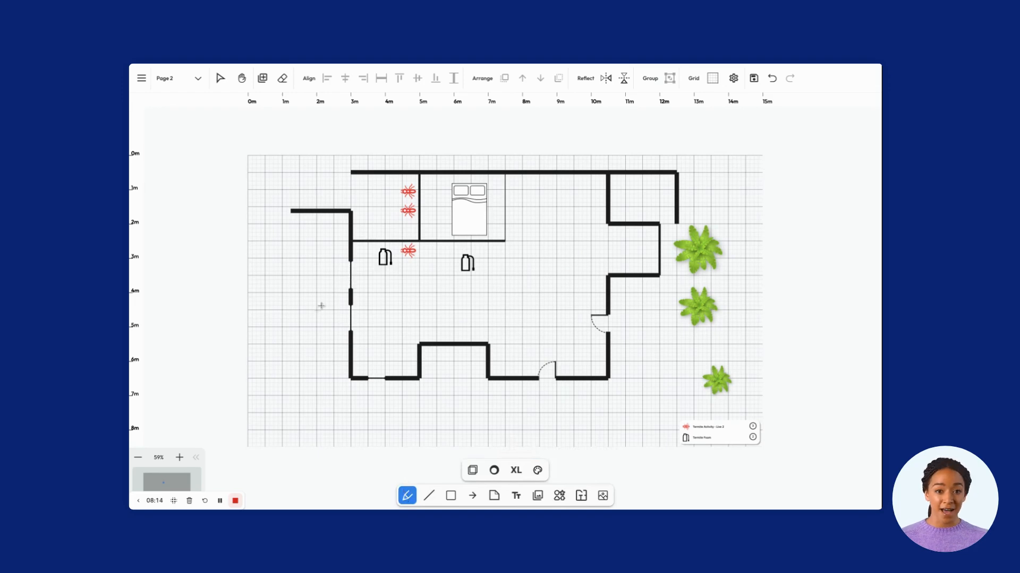
{"action": "mouse_move", "coordinate": [309, 325]}
{"action": "left_mouse_down"}
{"action": "mouse_move", "coordinate": [408, 294]}
{"action": "mouse_move", "coordinate": [410, 322]}
{"action": "mouse_move", "coordinate": [275, 282]}
{"action": "mouse_move", "coordinate": [325, 370]}
{"action": "left_mouse_up"}
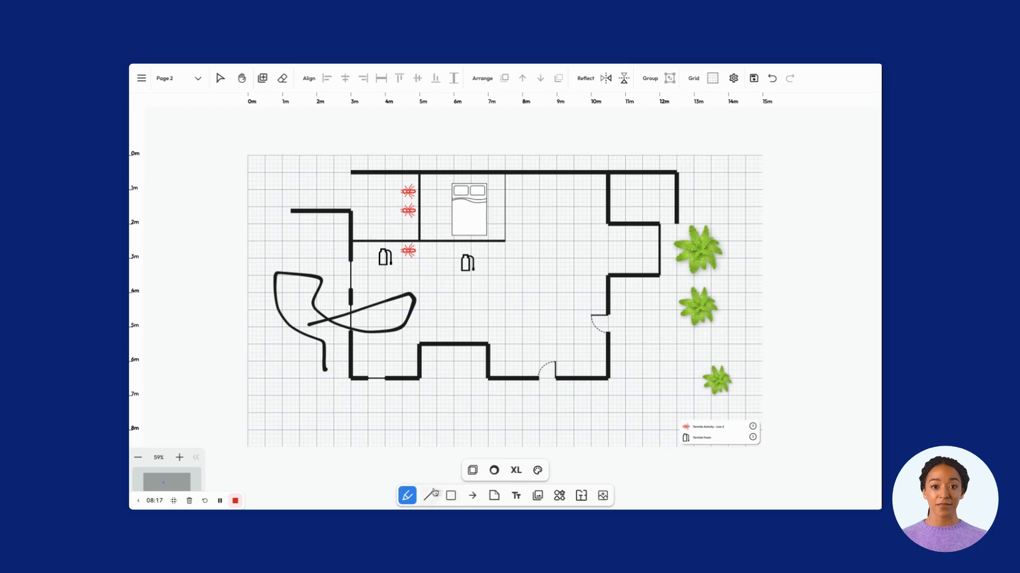
{"action": "left_click", "coordinate": [472, 496]}
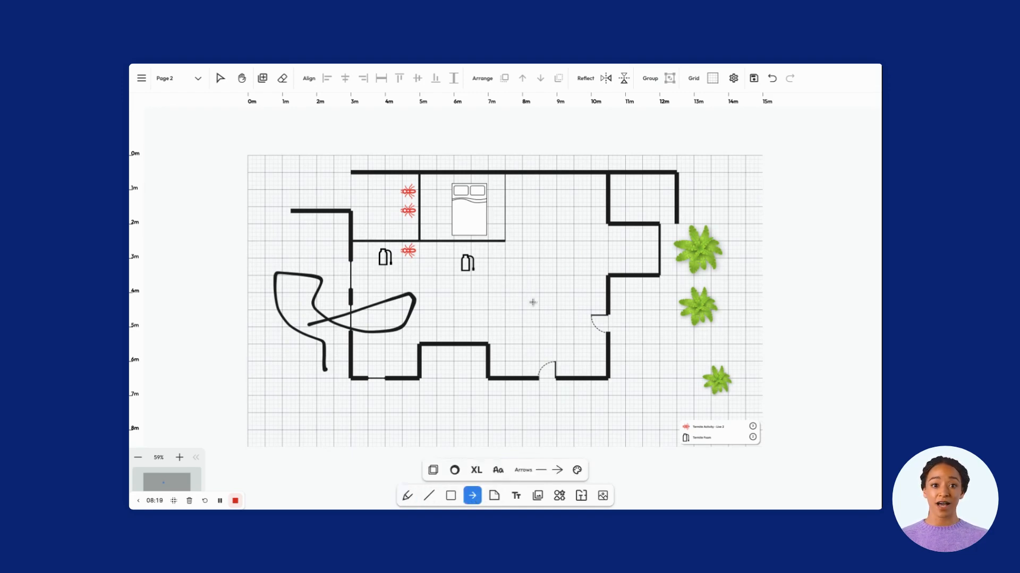
{"action": "left_click_drag", "start_coordinate": [533, 301], "coordinate": [480, 272]}
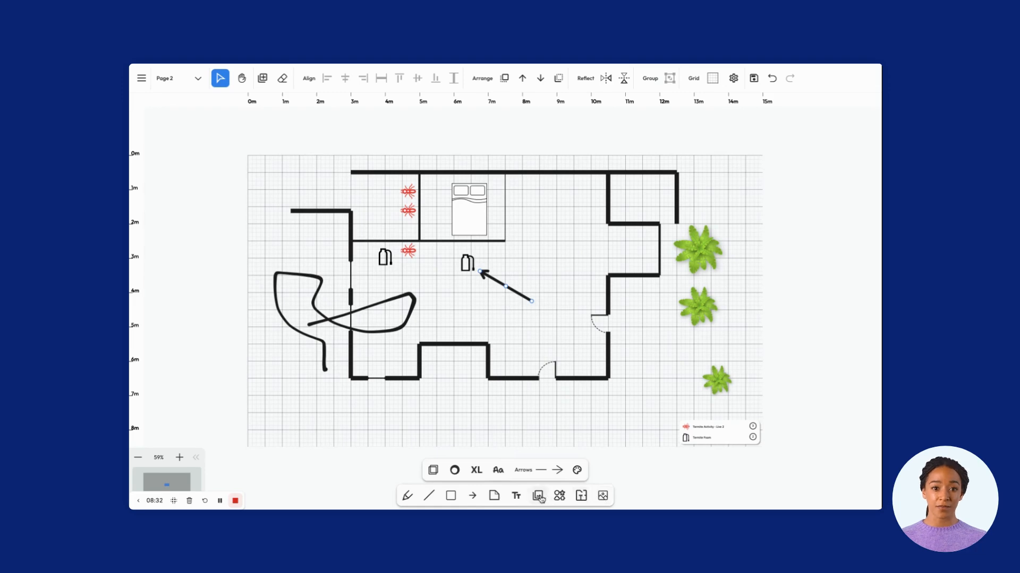
Add an XL text box about 3.5 m wide in the open area beside the bedroom, reading "Typing".
{"action": "left_click", "coordinate": [517, 496]}
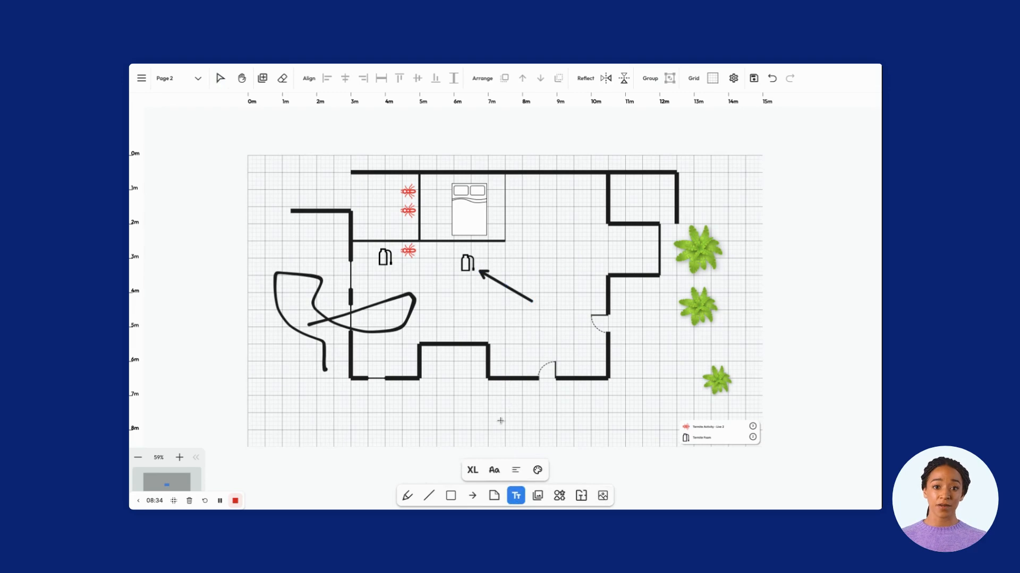
{"action": "left_click", "coordinate": [474, 472]}
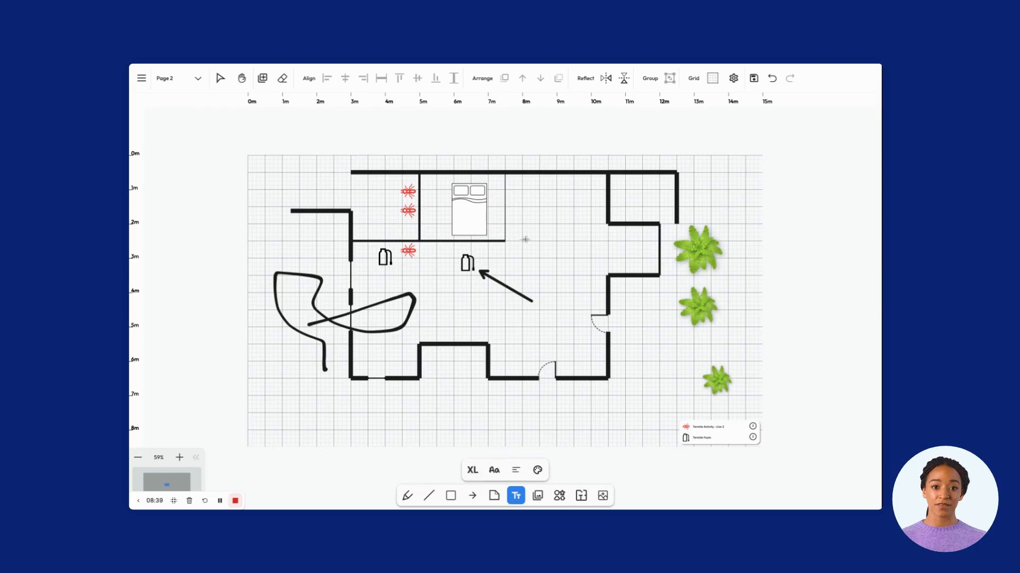
{"action": "left_click_drag", "start_coordinate": [519, 238], "coordinate": [639, 258]}
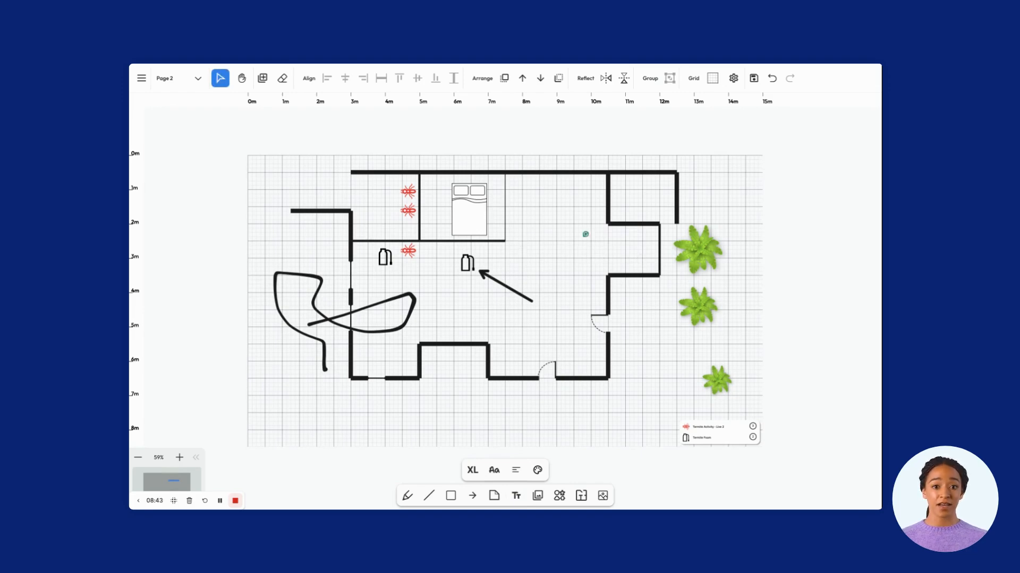
{"action": "type", "text": "T"}
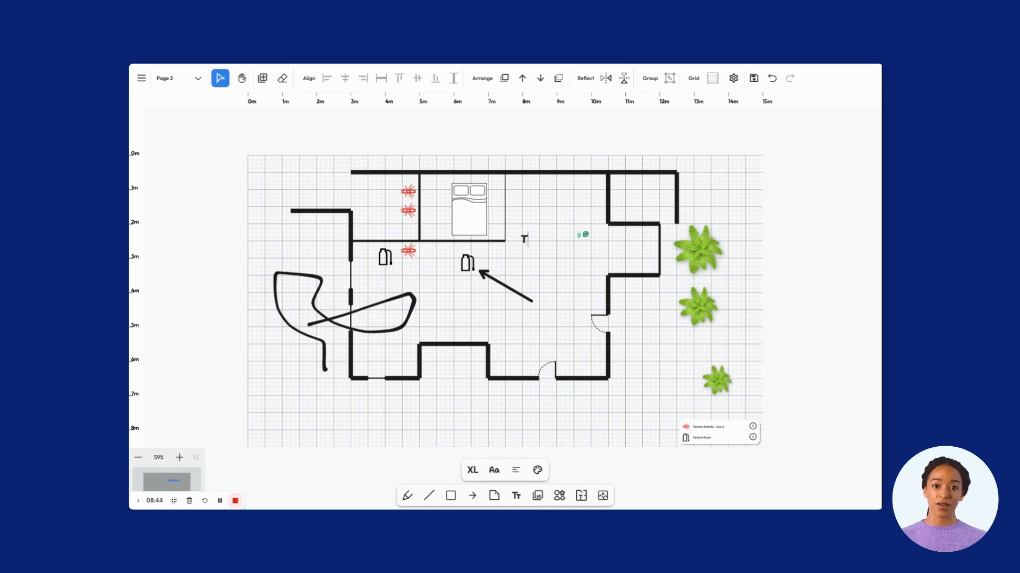
{"action": "type", "text": "yping"}
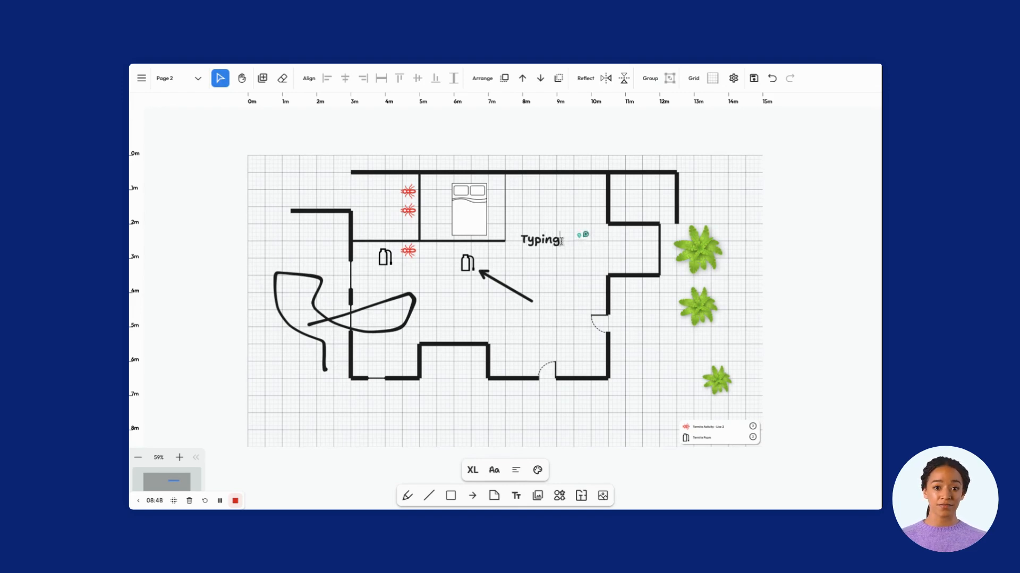
Change the "Typing" text to the serif font and colour it red.
{"action": "left_click_drag", "start_coordinate": [561, 242], "coordinate": [524, 242]}
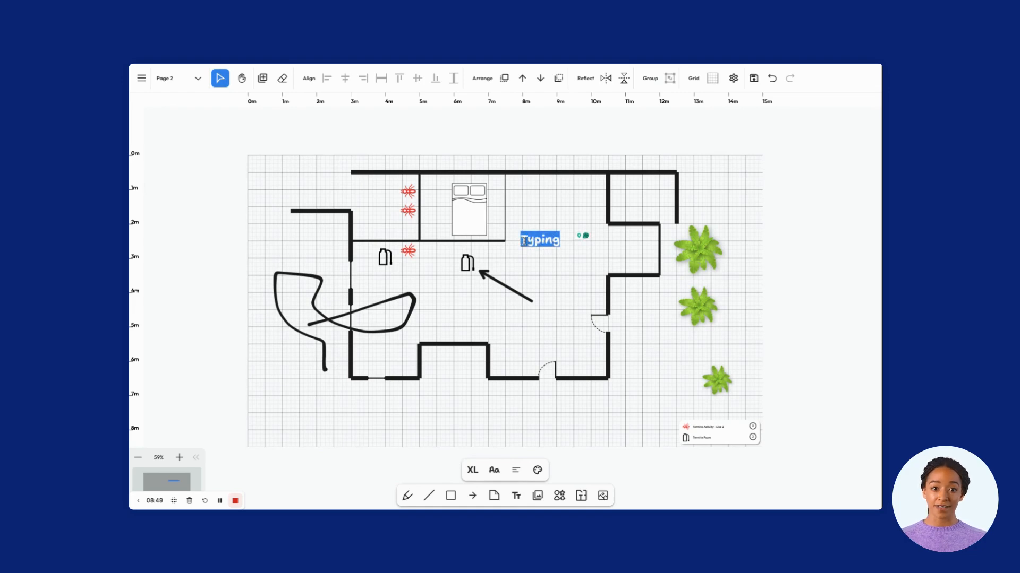
{"action": "left_click", "coordinate": [492, 471]}
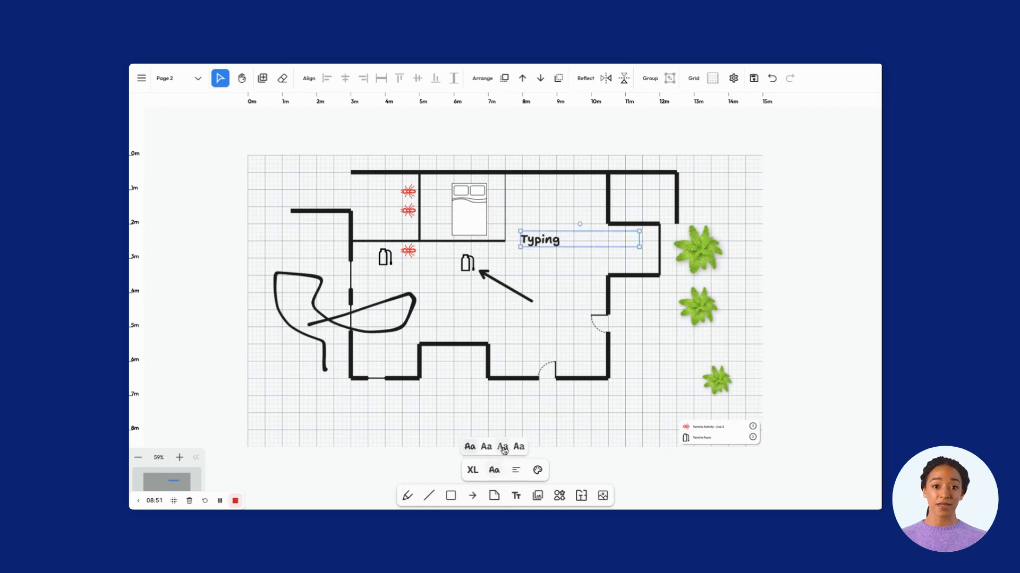
{"action": "left_click", "coordinate": [503, 449]}
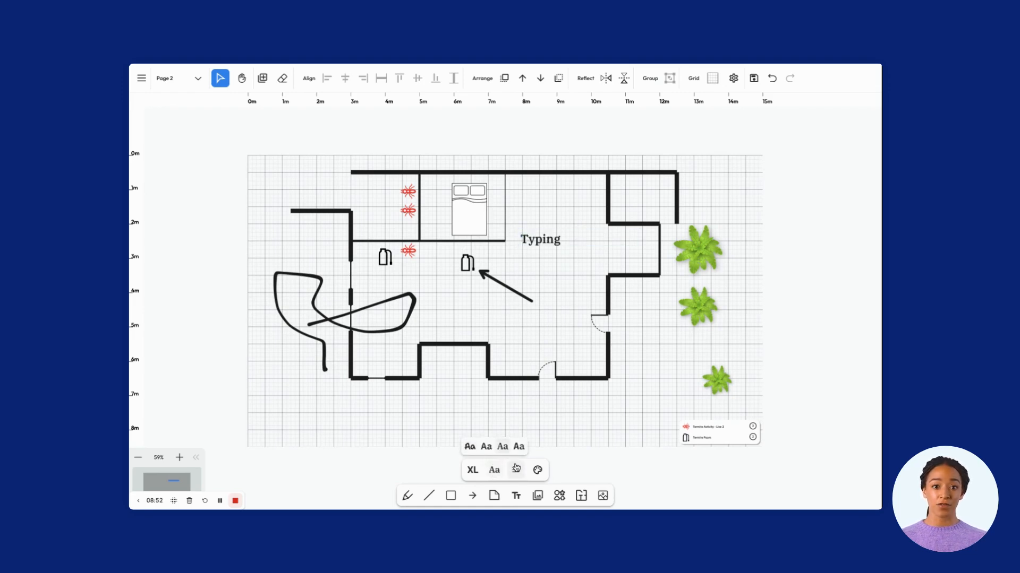
{"action": "left_click", "coordinate": [537, 471]}
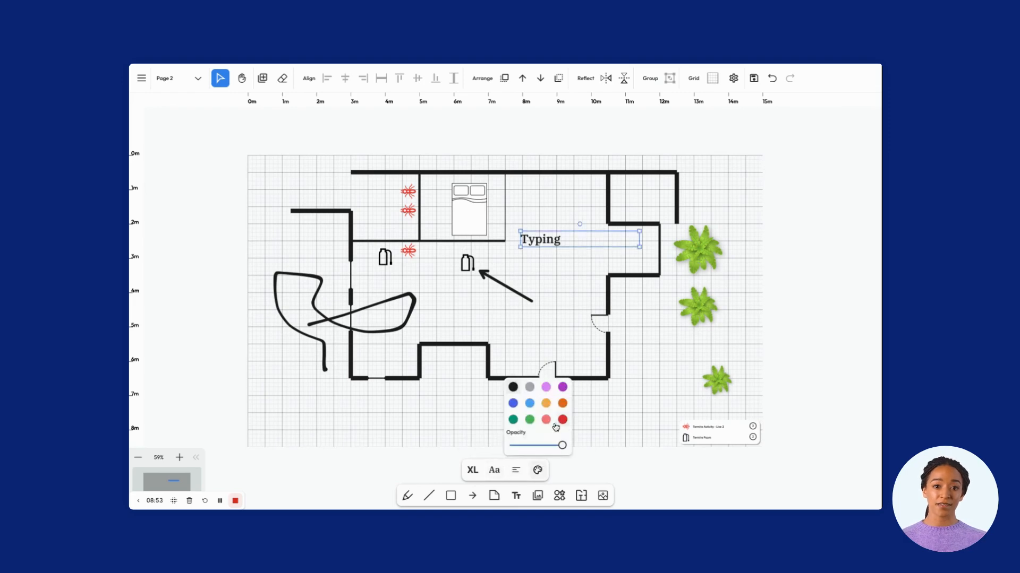
{"action": "left_click", "coordinate": [562, 420]}
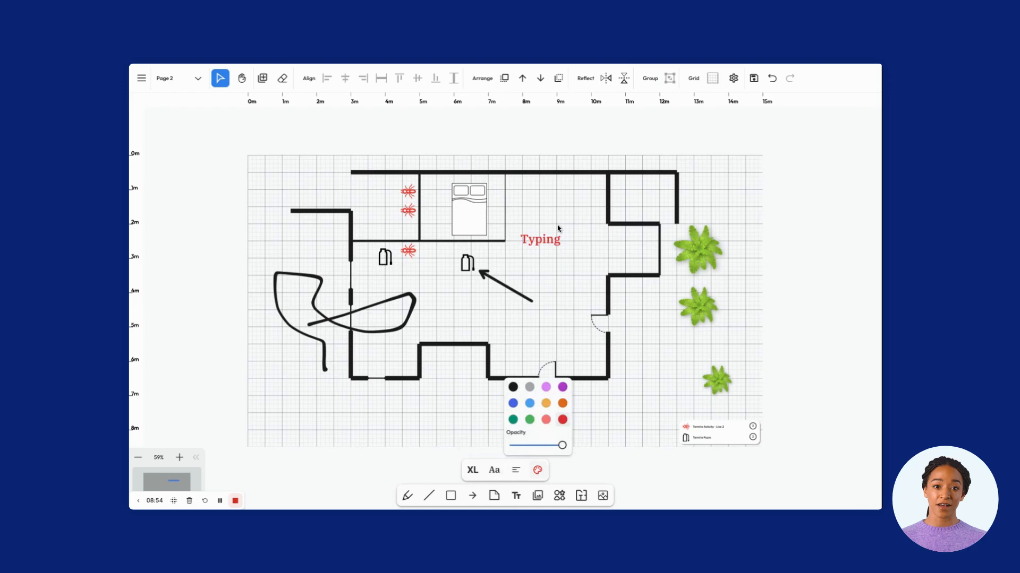
Rotate the "Typing" text box about 90 degrees clockwise so the text reads downwards.
{"action": "left_click", "coordinate": [550, 242]}
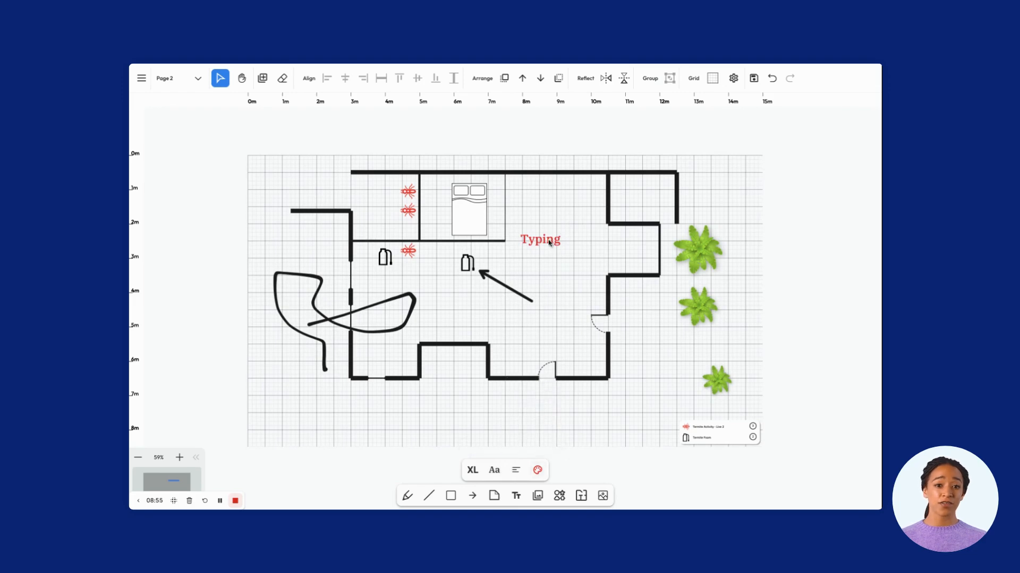
{"action": "left_click", "coordinate": [351, 98]}
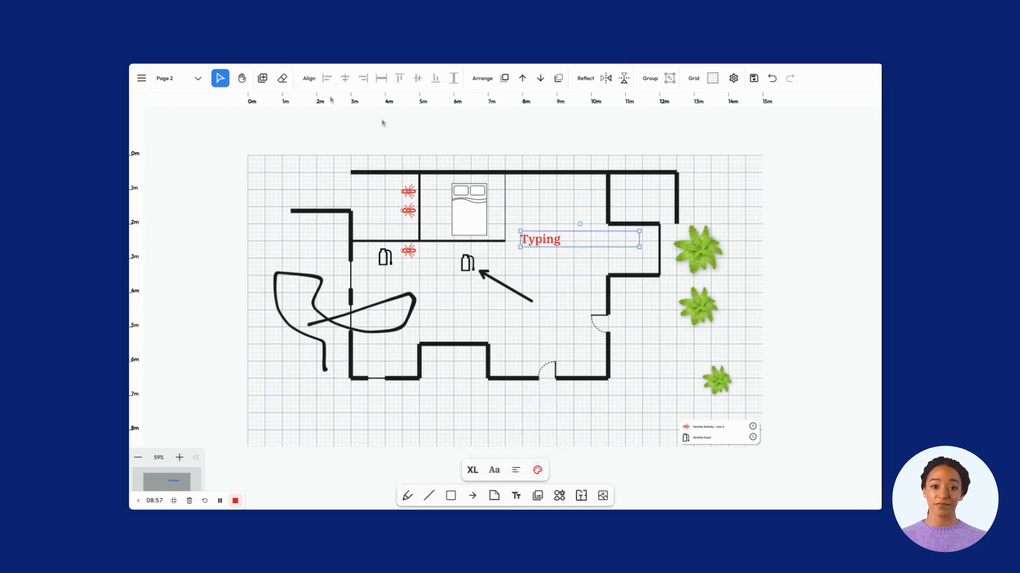
{"action": "left_click", "coordinate": [581, 225]}
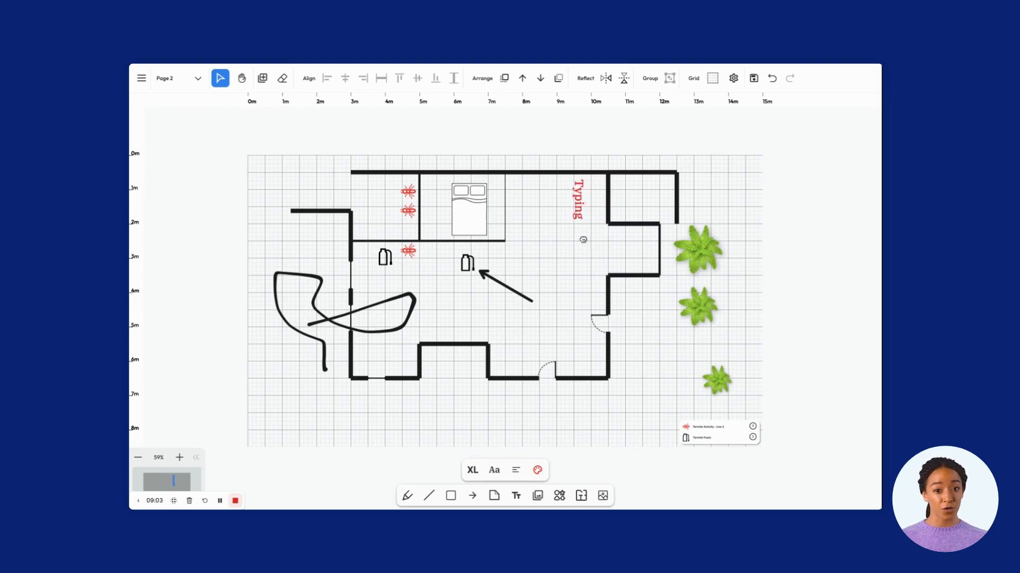
{"action": "left_click", "coordinate": [583, 240]}
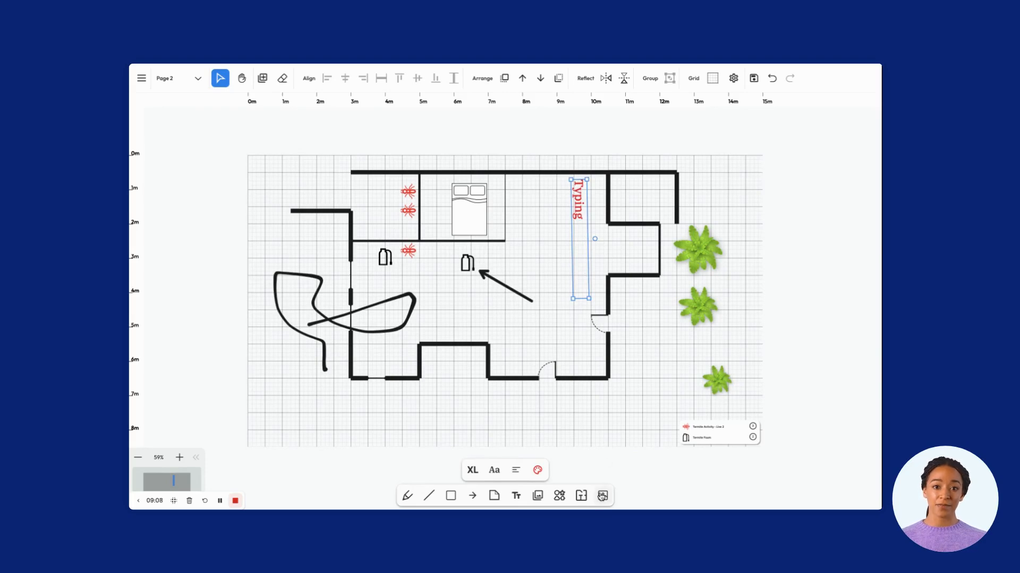
Erase the "Typing" text, the arrow at the Termite Foam symbol and the vertical wall segment above the right-hand alcove, and save the plan.
{"action": "left_click", "coordinate": [582, 496]}
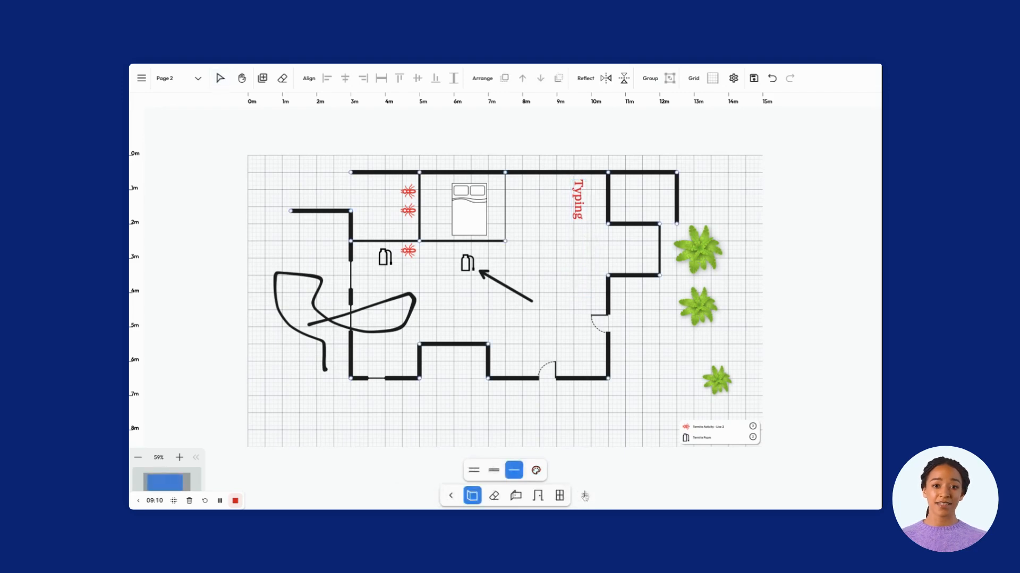
{"action": "left_click", "coordinate": [493, 496]}
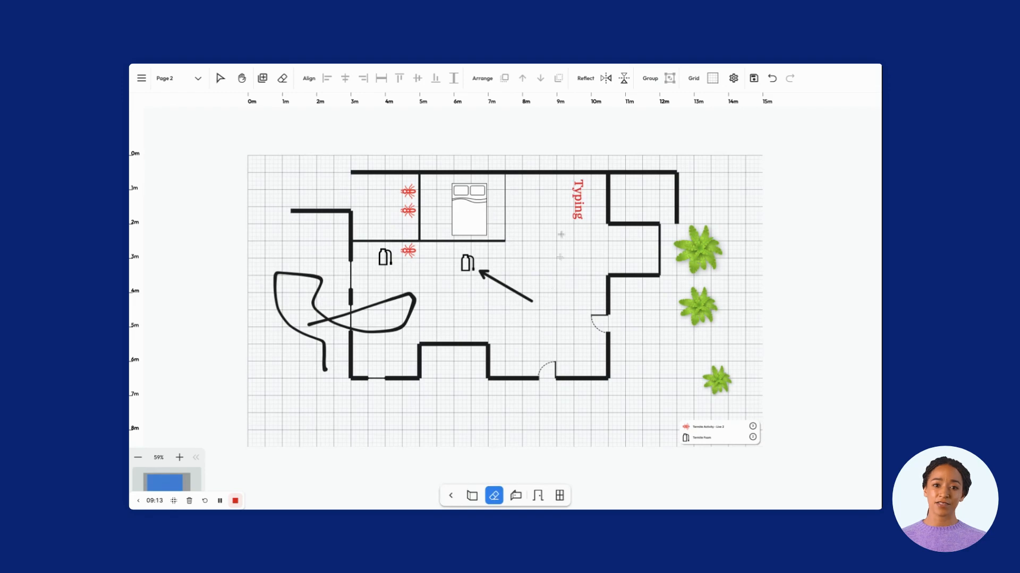
{"action": "left_click_drag", "start_coordinate": [536, 221], "coordinate": [598, 196]}
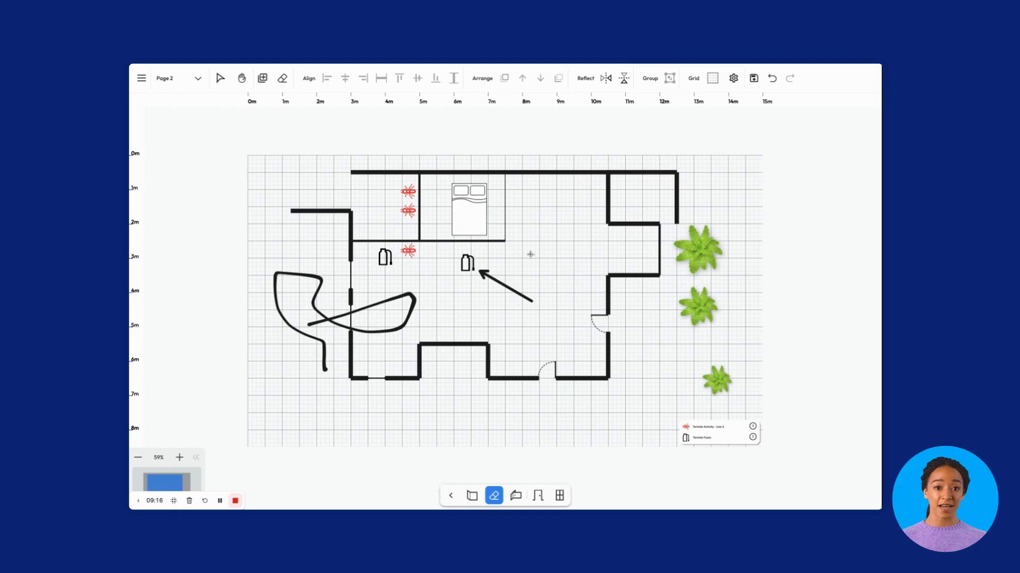
{"action": "left_click_drag", "start_coordinate": [530, 254], "coordinate": [503, 313]}
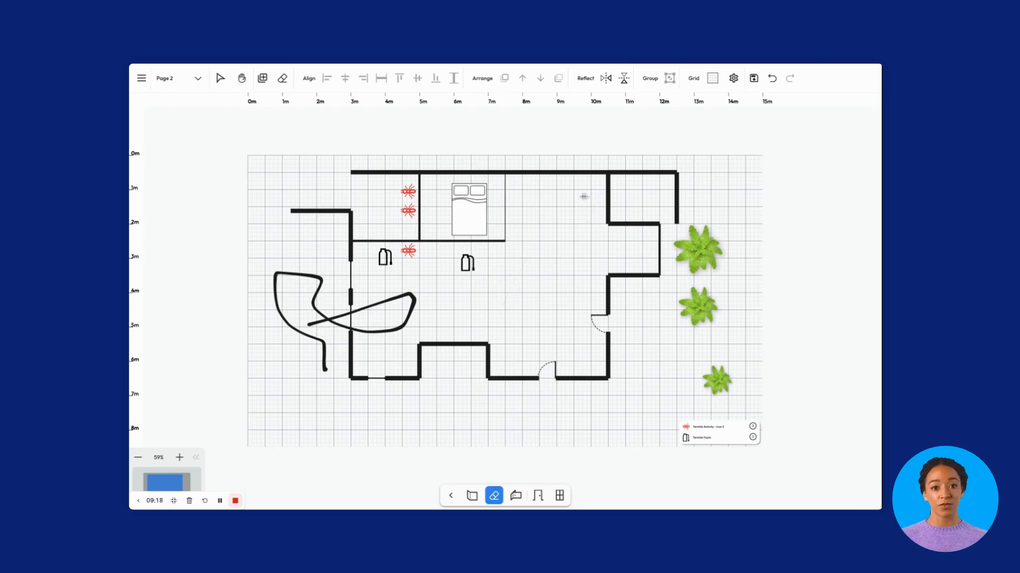
{"action": "left_click_drag", "start_coordinate": [582, 197], "coordinate": [637, 197]}
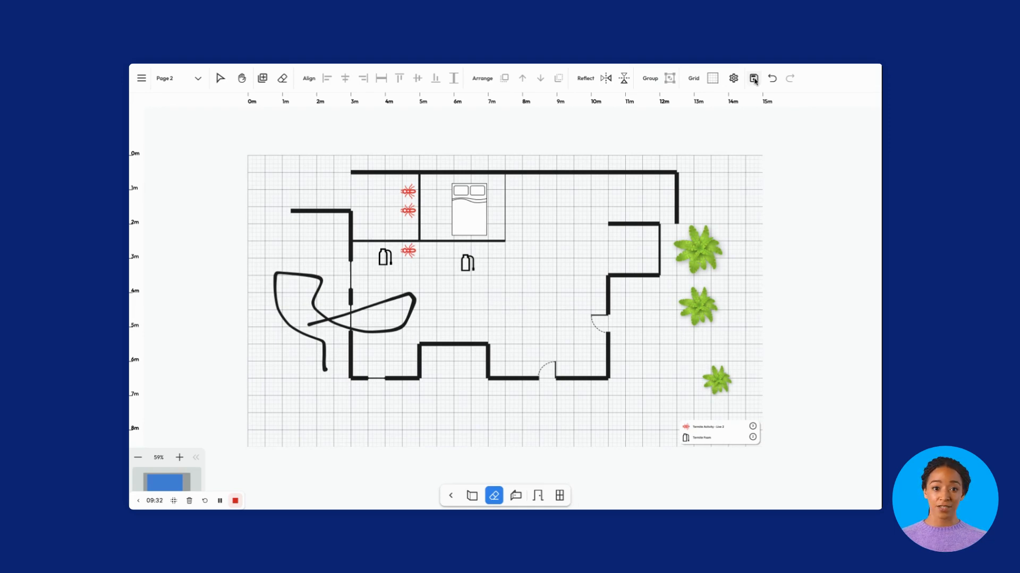
{"action": "left_click", "coordinate": [754, 79]}
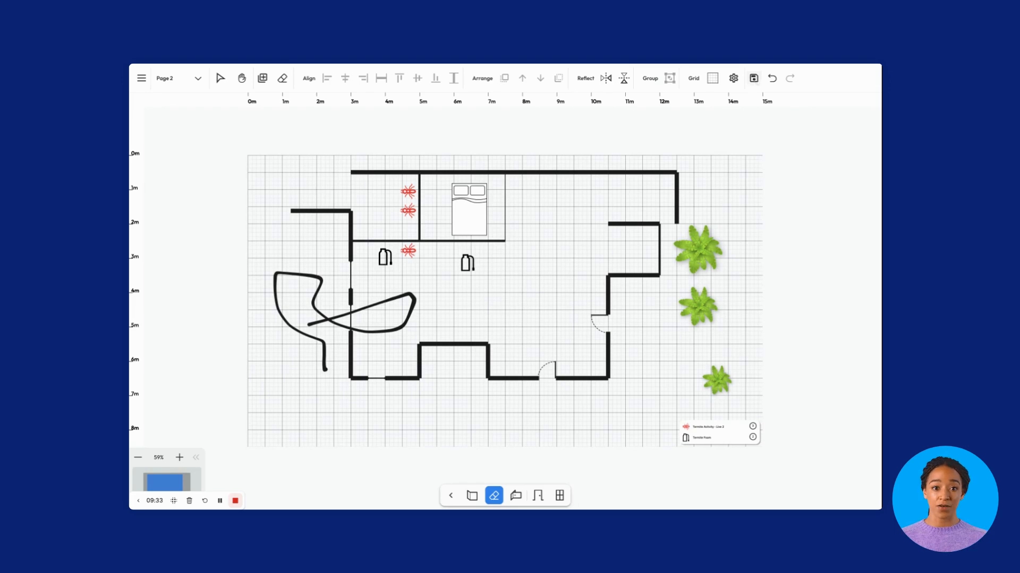
Hide the canvas grid and show it again.
{"action": "left_click", "coordinate": [713, 79]}
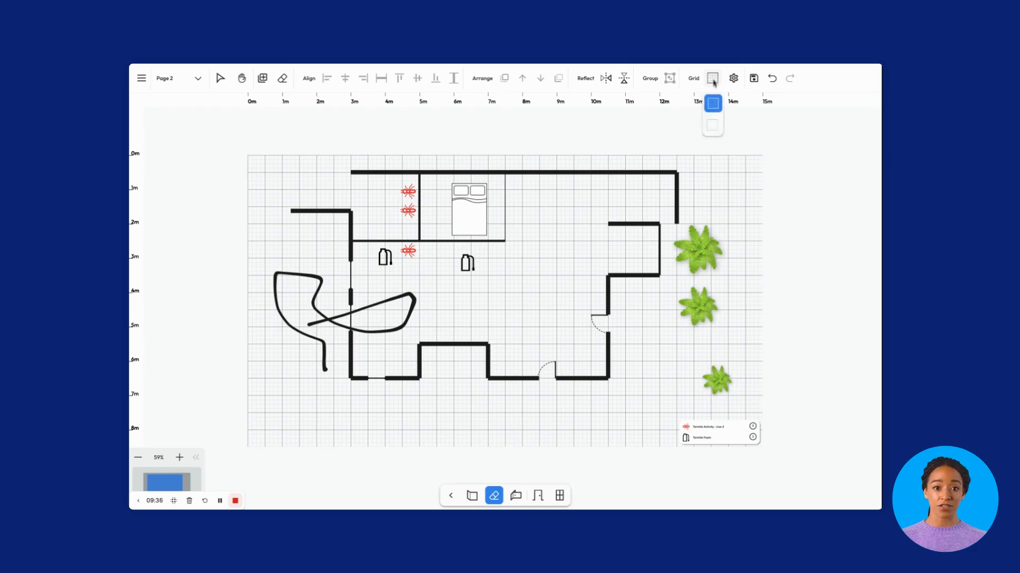
{"action": "left_click", "coordinate": [713, 126]}
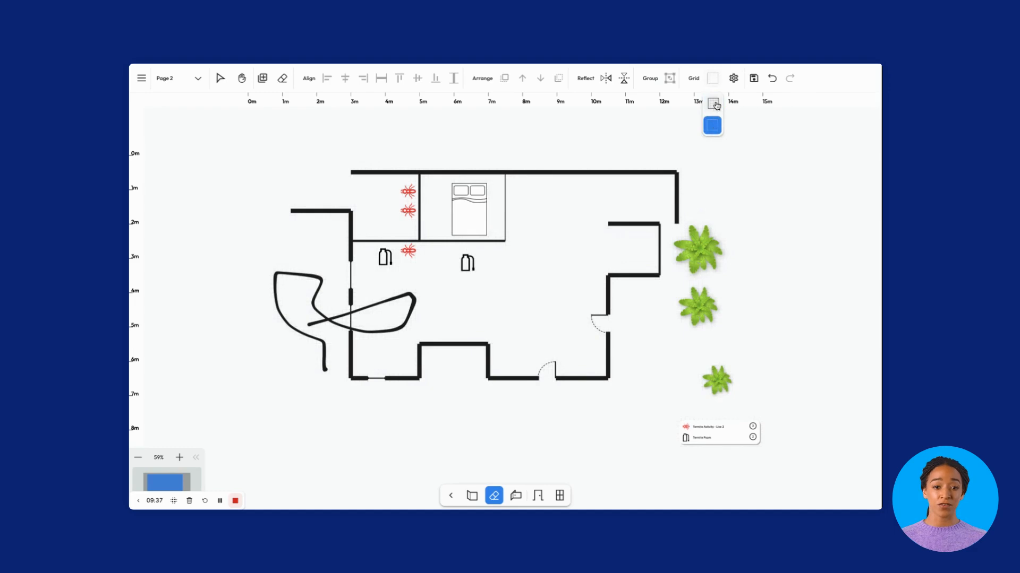
{"action": "left_click", "coordinate": [714, 104]}
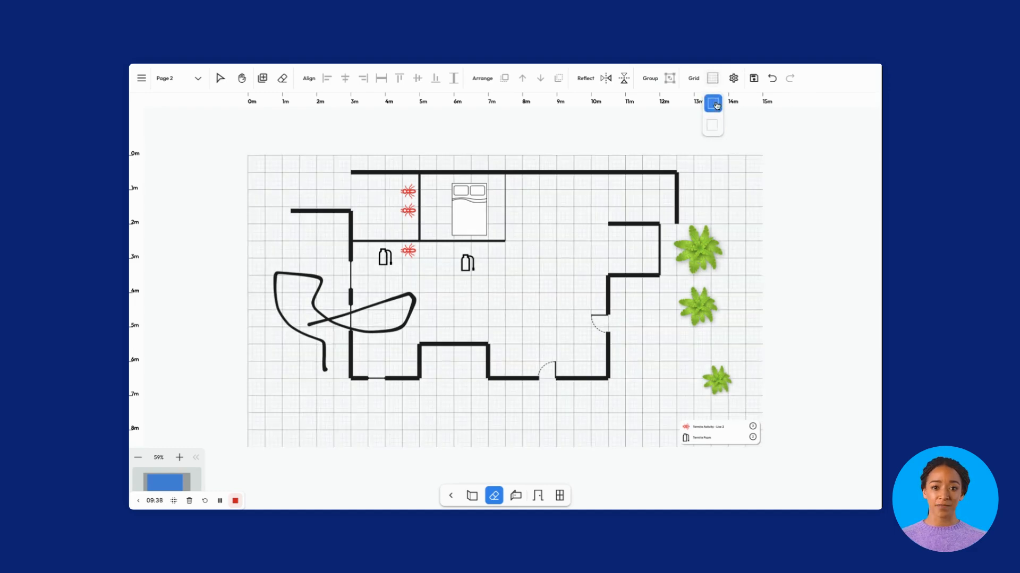
{"action": "left_click", "coordinate": [733, 80]}
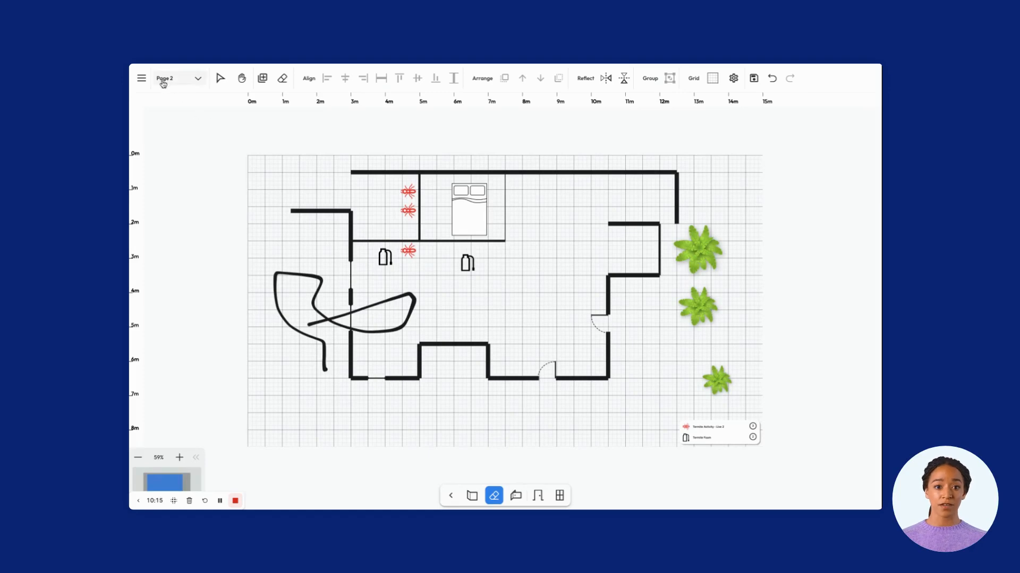
{"action": "left_click", "coordinate": [145, 80]}
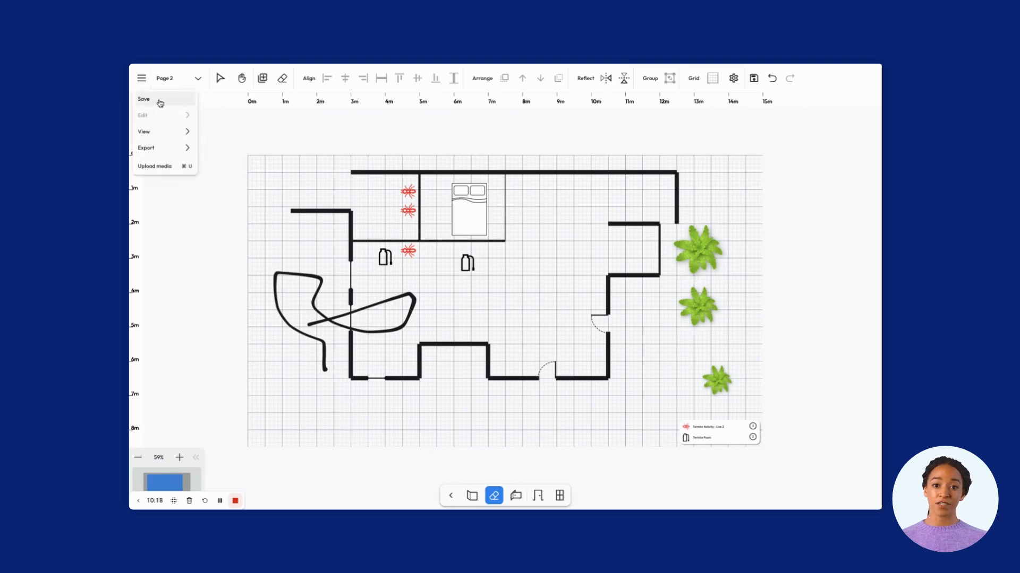
{"action": "mouse_move", "coordinate": [155, 151]}
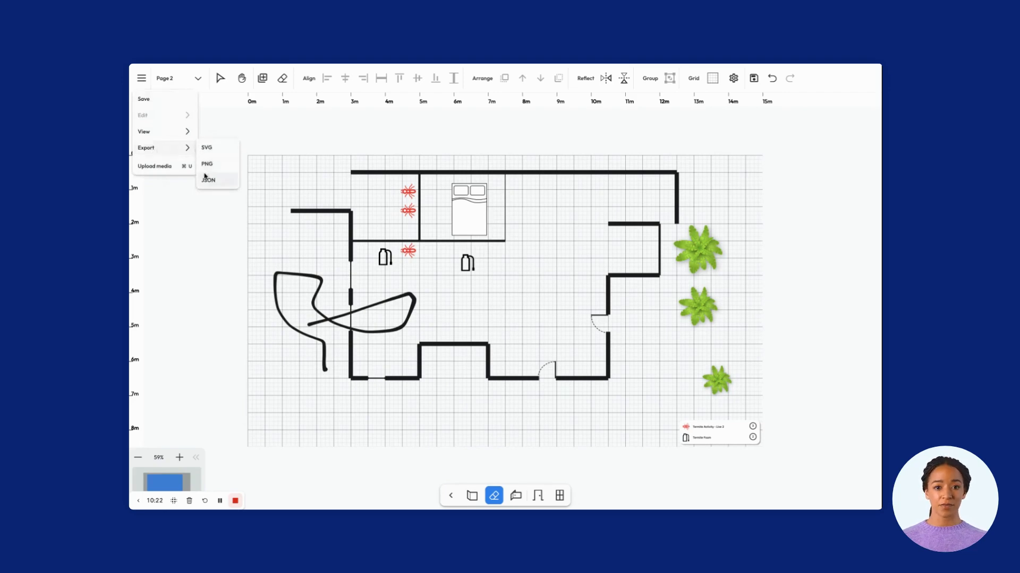
{"action": "mouse_move", "coordinate": [157, 132]}
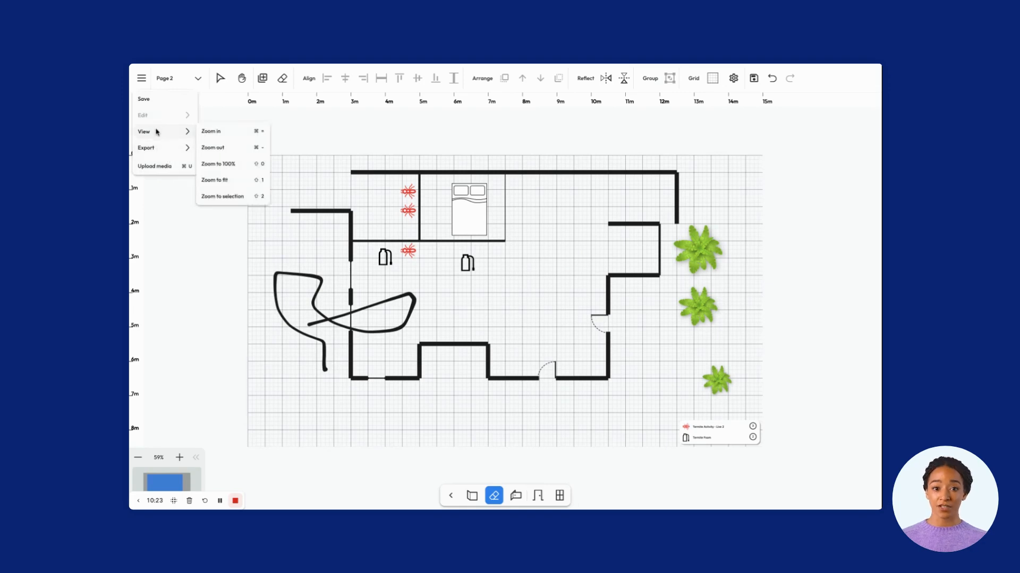